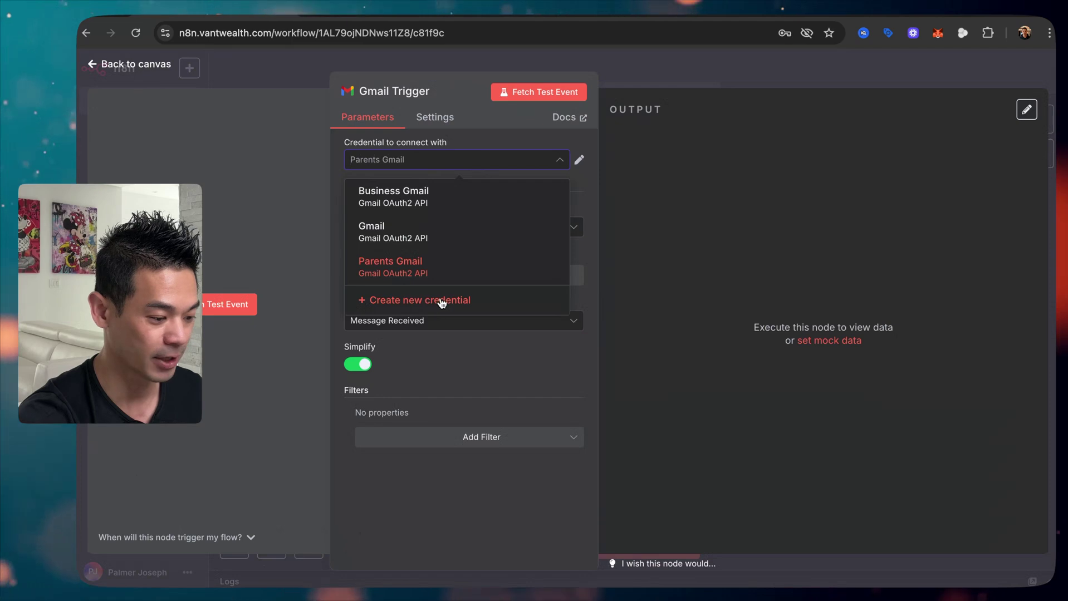
Step: Create a new Gmail OAuth2 credential for the Gmail Trigger and open its 'Google: OAuth2 single service' docs
{"action": "left_click", "coordinate": [452, 301]}
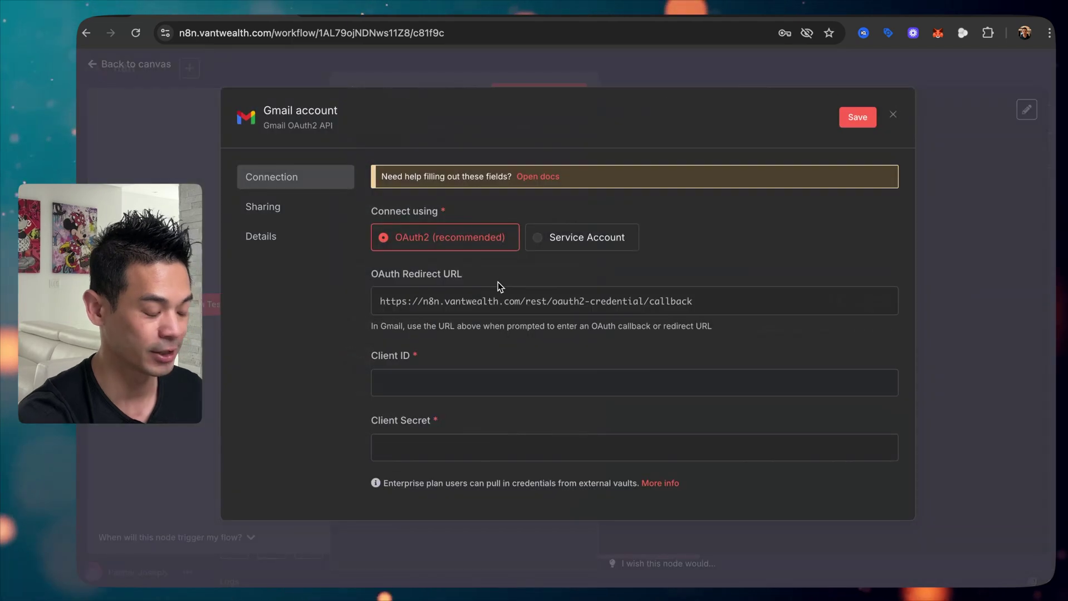
{"action": "left_click", "coordinate": [537, 177]}
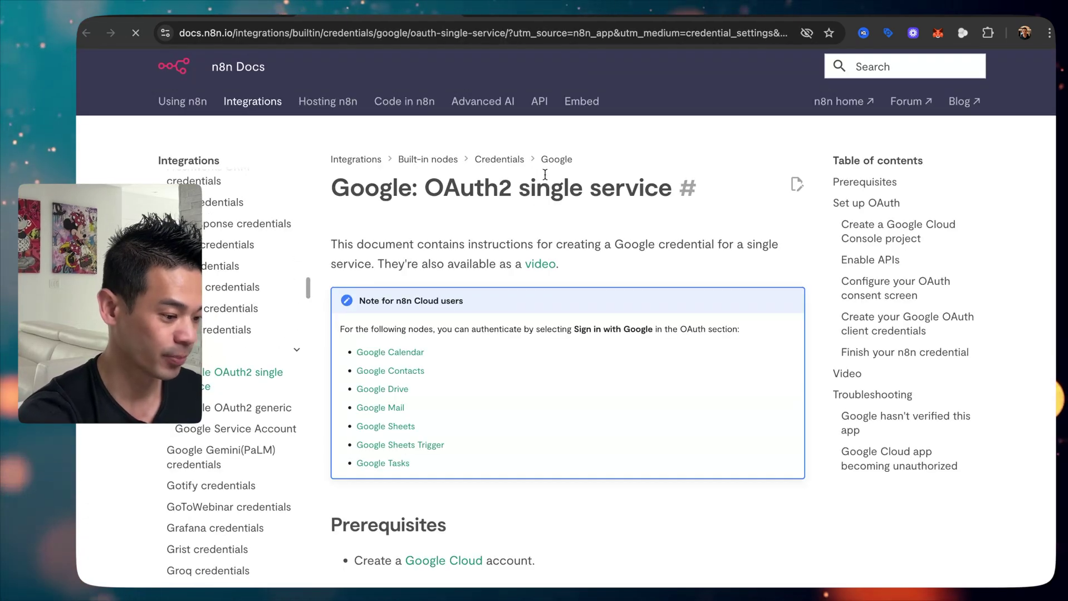
Step: Follow the Google Cloud link under Prerequisites in the OAuth2 setup guide
{"action": "scroll", "coordinate": [536, 206], "scroll_direction": "down", "scroll_amount": 3}
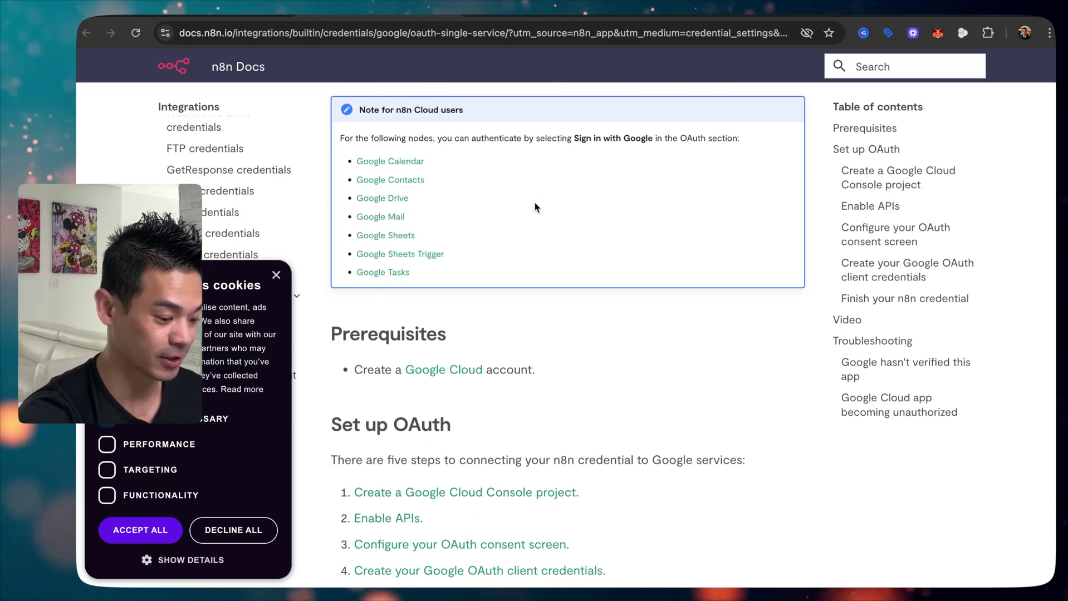
{"action": "left_click", "coordinate": [459, 375]}
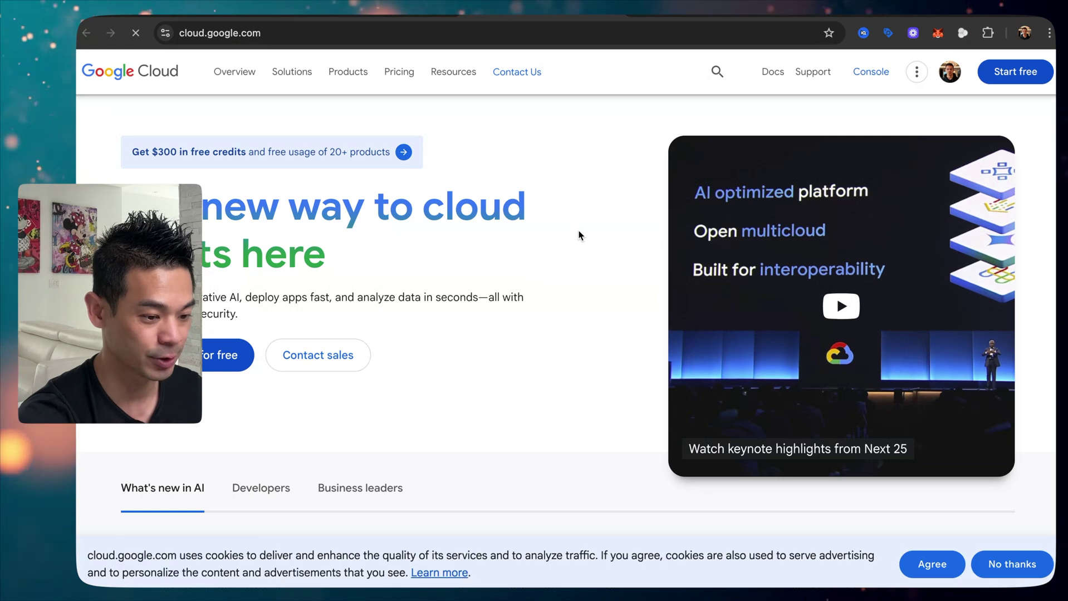
Step: Enter the Cloud Console under the other Google account and start a new project
{"action": "left_click", "coordinate": [872, 73]}
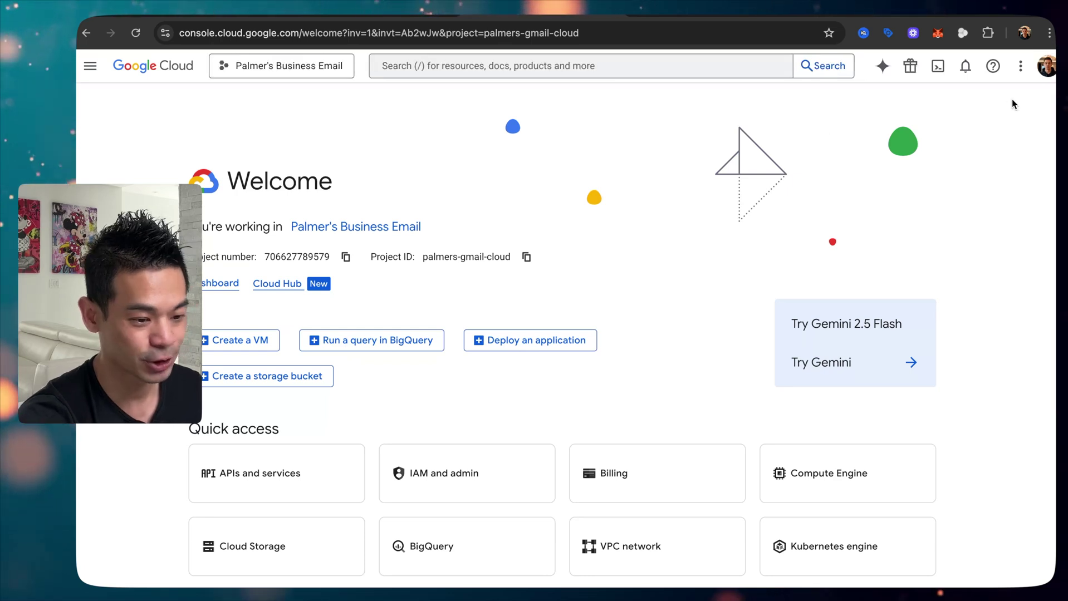
{"action": "left_click", "coordinate": [1046, 66]}
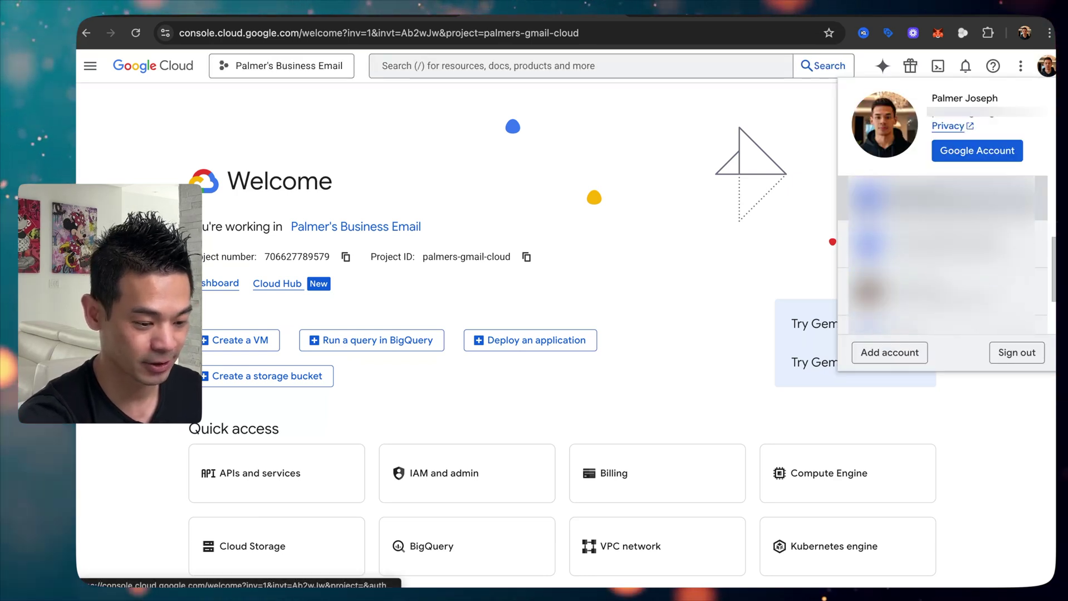
{"action": "left_click", "coordinate": [950, 270]}
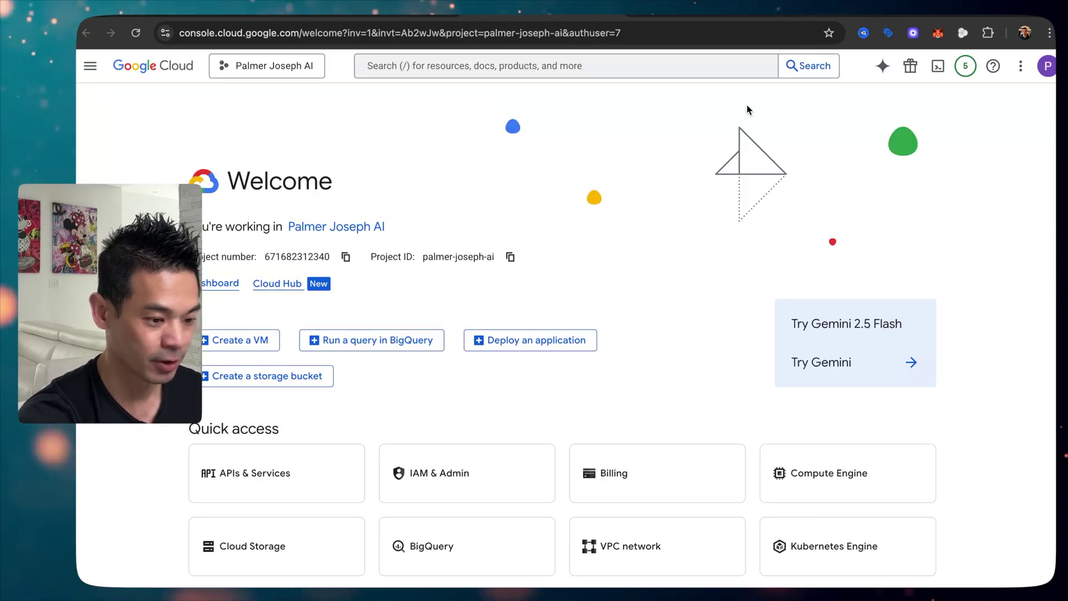
{"action": "left_click", "coordinate": [277, 66]}
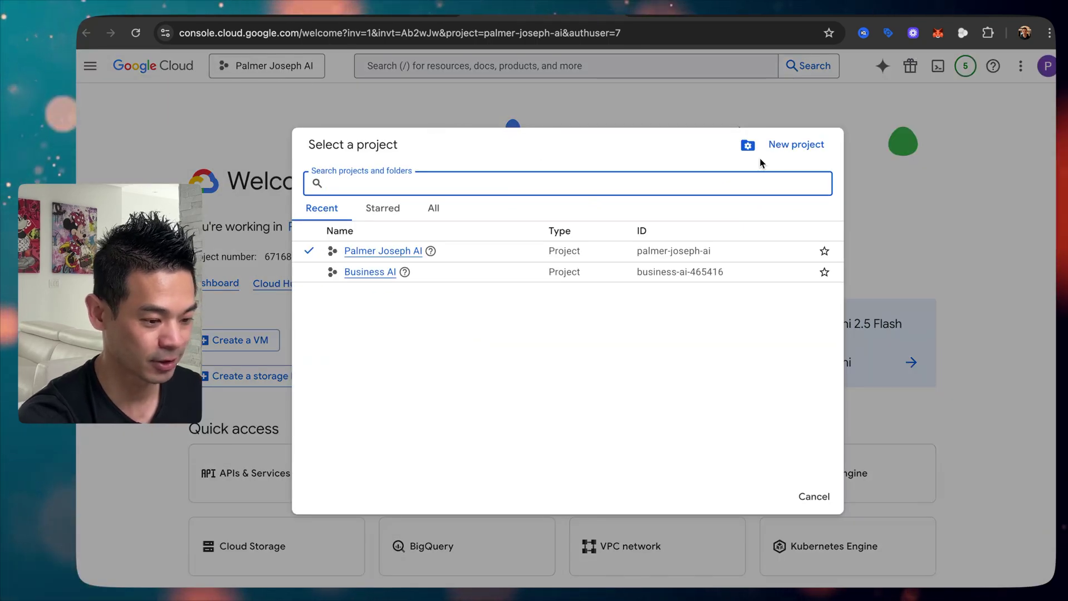
{"action": "left_click", "coordinate": [796, 146]}
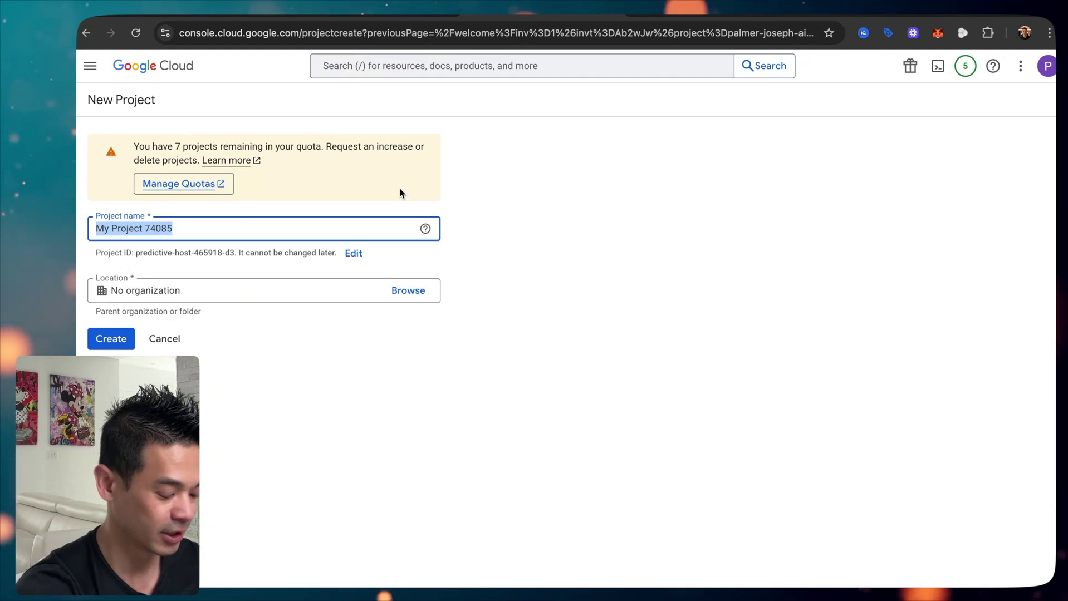
Step: Create the project 'DEMO' and select it as the working project
{"action": "type", "text": "DEMO"}
{"action": "left_click", "coordinate": [110, 345]}
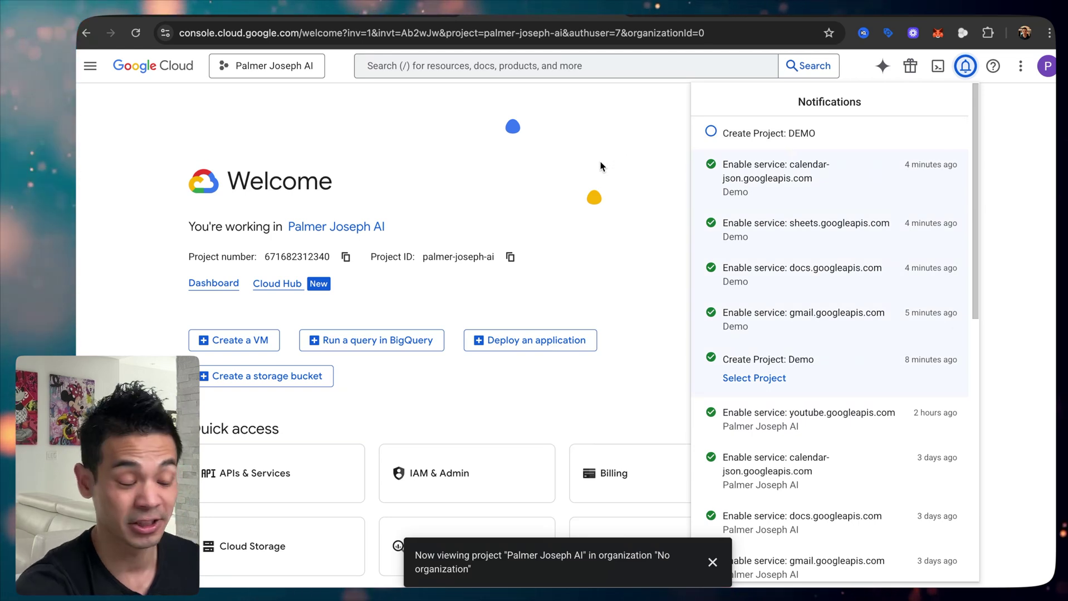
{"action": "left_click", "coordinate": [739, 156]}
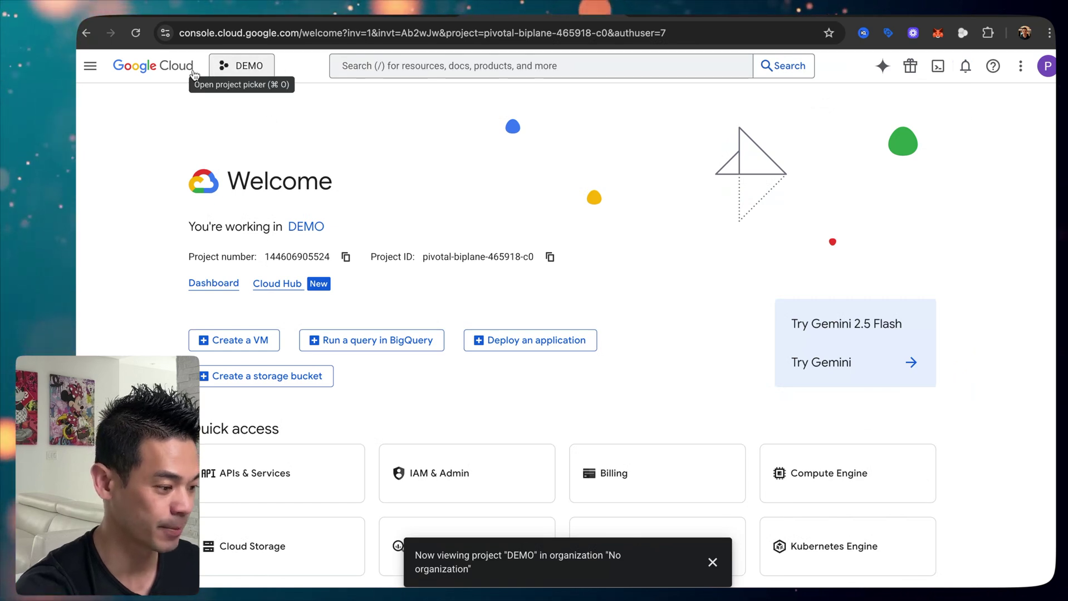
Step: Start the OAuth consent setup with app name DEMO and the account's email as support contact
{"action": "left_click", "coordinate": [89, 73]}
{"action": "mouse_move", "coordinate": [133, 265]}
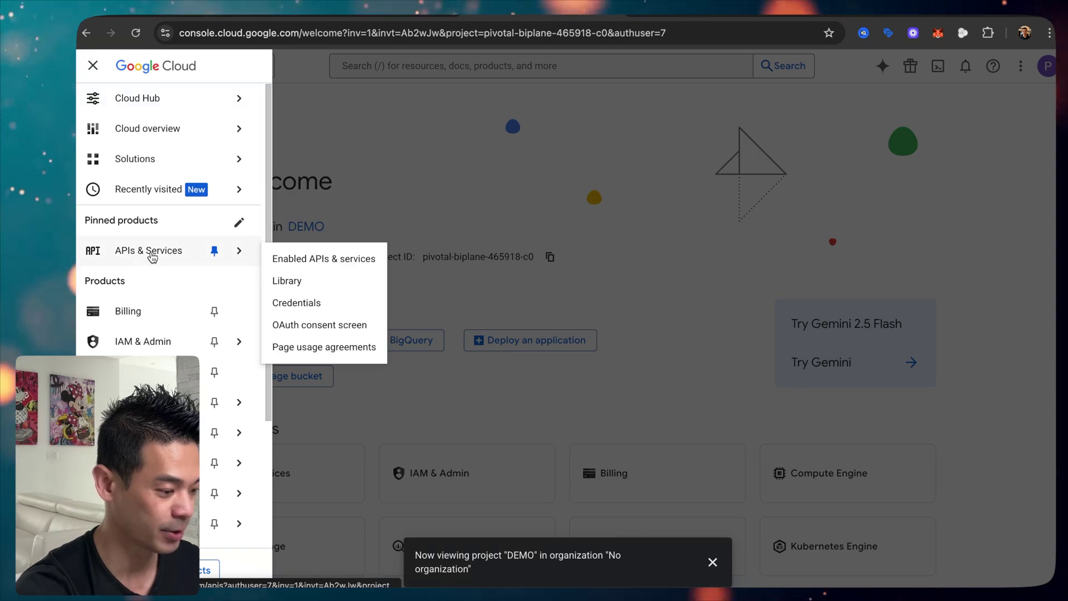
{"action": "left_click", "coordinate": [332, 329]}
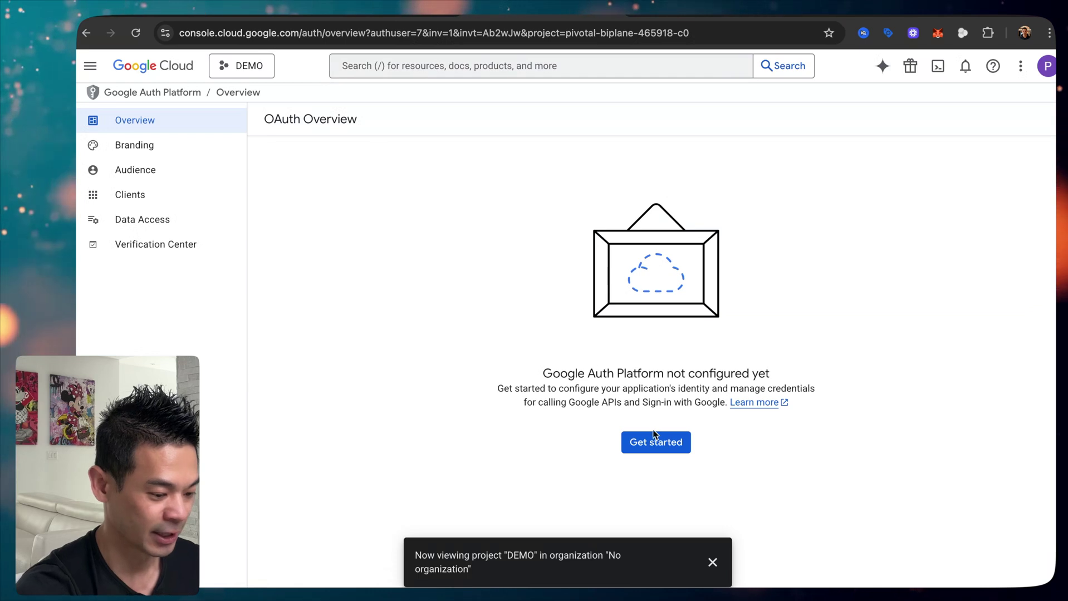
{"action": "left_click", "coordinate": [652, 444]}
{"action": "left_click", "coordinate": [393, 203]}
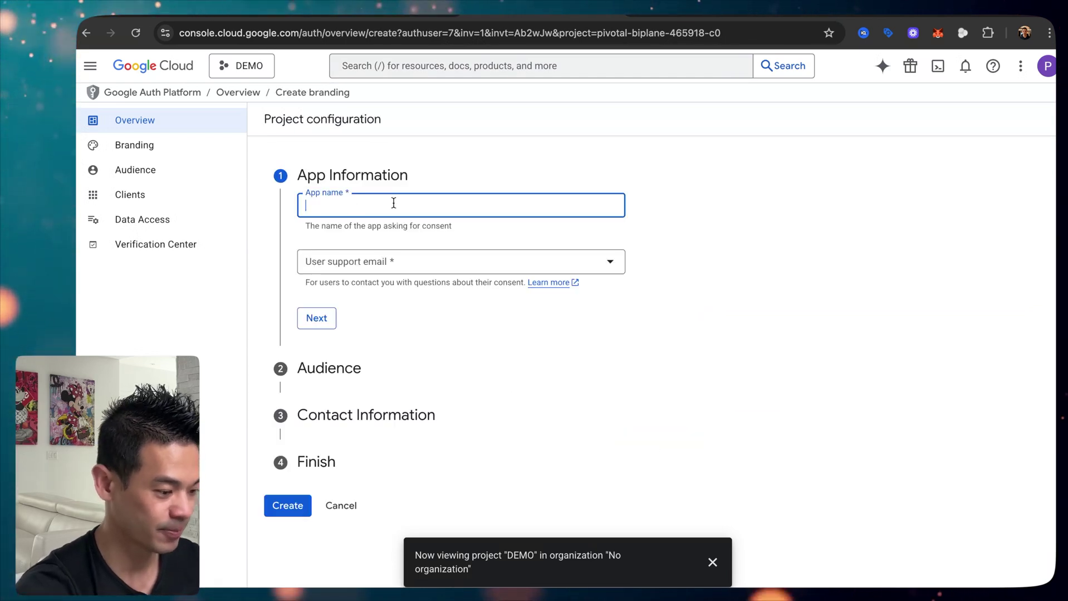
{"action": "left_click", "coordinate": [384, 269]}
{"action": "left_click", "coordinate": [395, 270]}
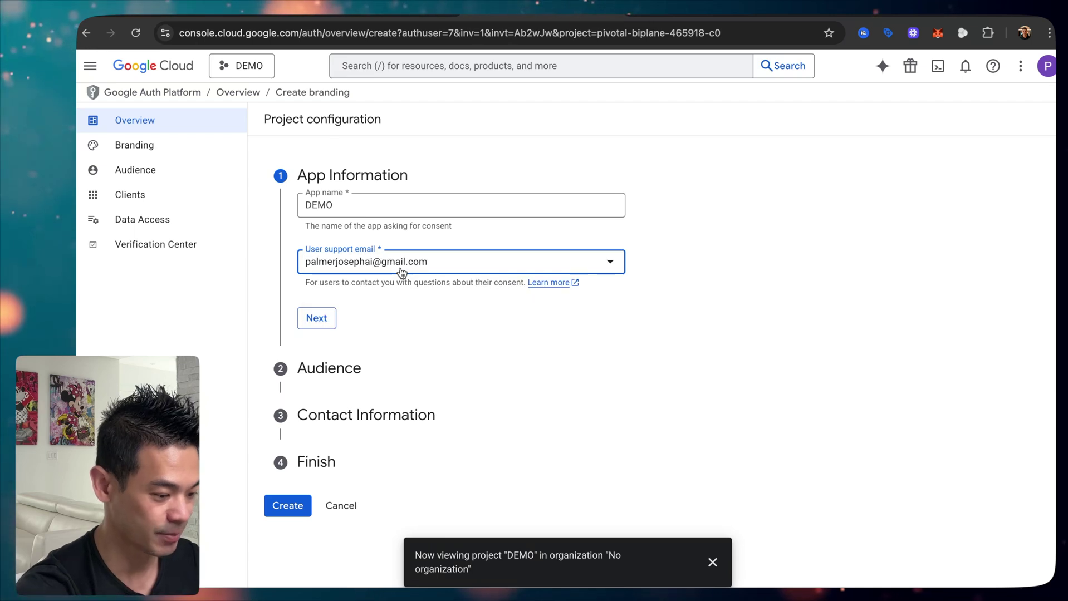
{"action": "left_click", "coordinate": [332, 321]}
Step: Set the audience to External, add a contact email, and create the configuration
{"action": "left_click", "coordinate": [306, 334]}
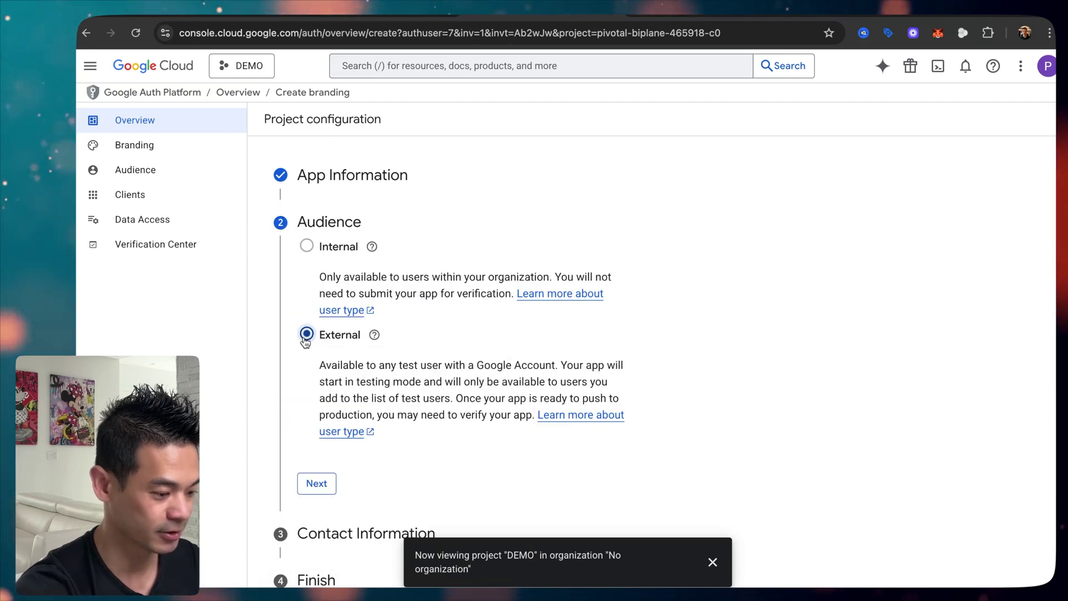
{"action": "left_click", "coordinate": [317, 480]}
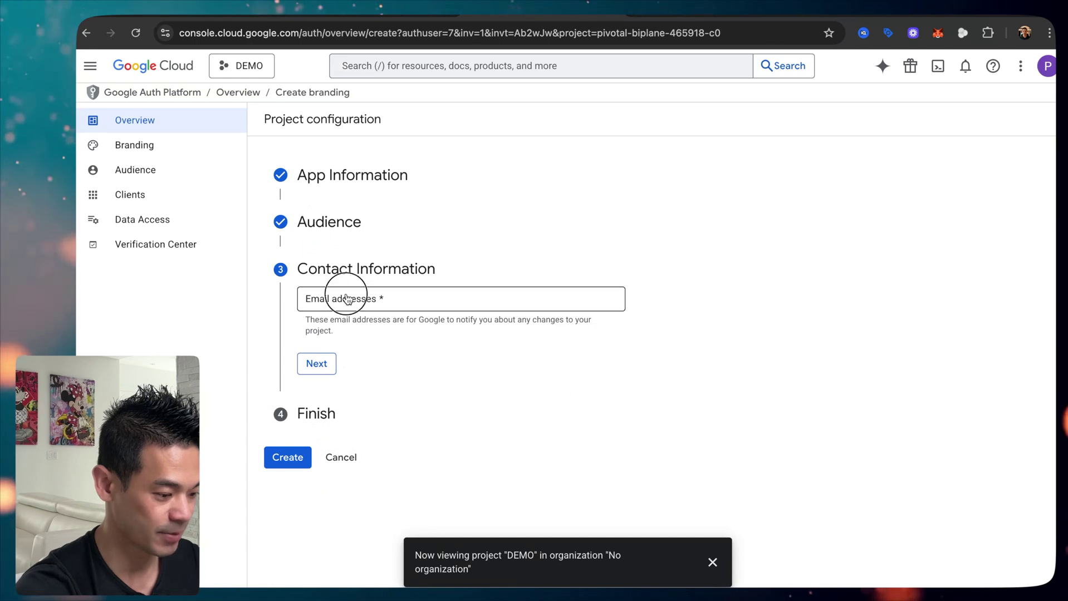
{"action": "left_click", "coordinate": [317, 364]}
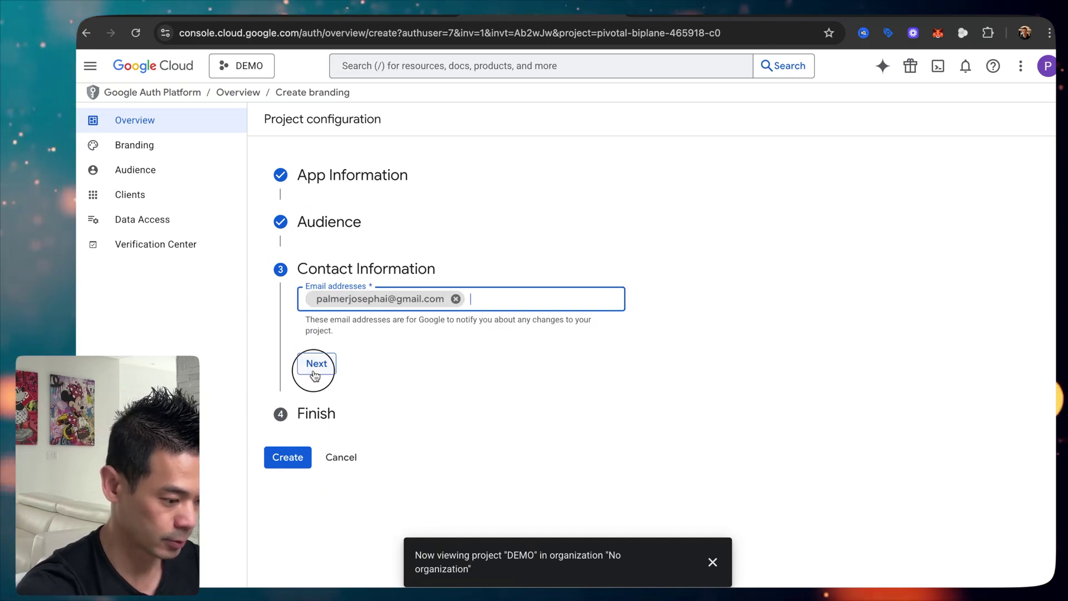
{"action": "left_click", "coordinate": [326, 376]}
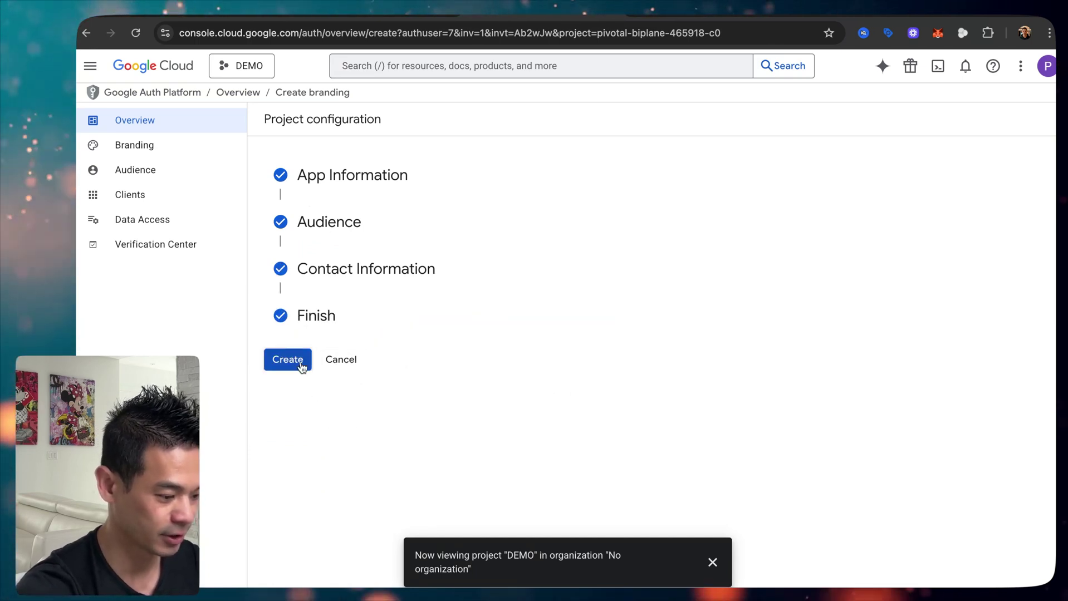
{"action": "left_click", "coordinate": [298, 362]}
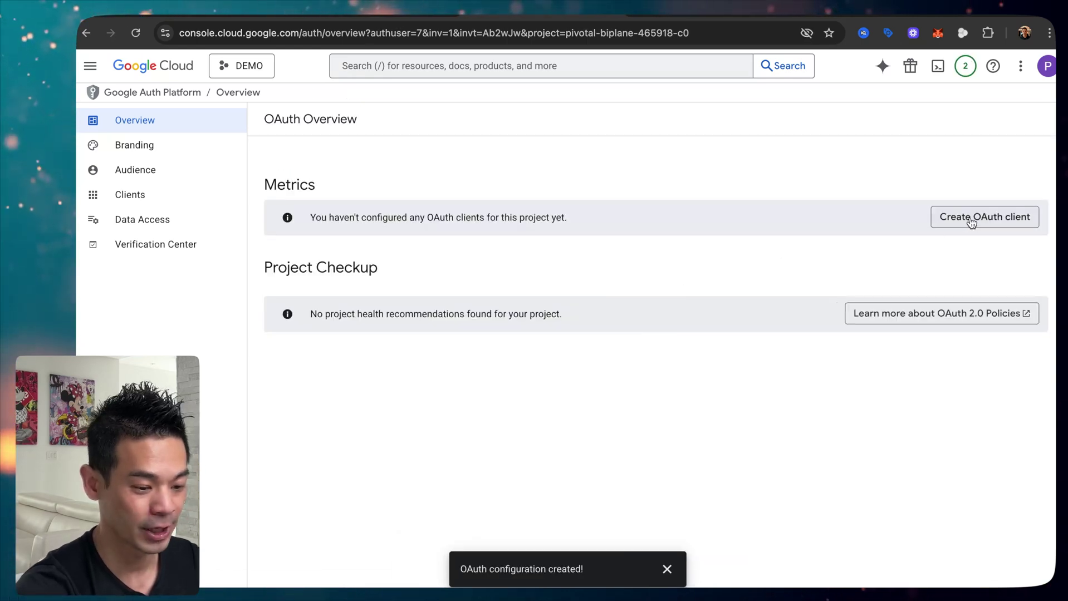
Step: Start a Web application OAuth client and rename it DEMO
{"action": "left_click", "coordinate": [1002, 224]}
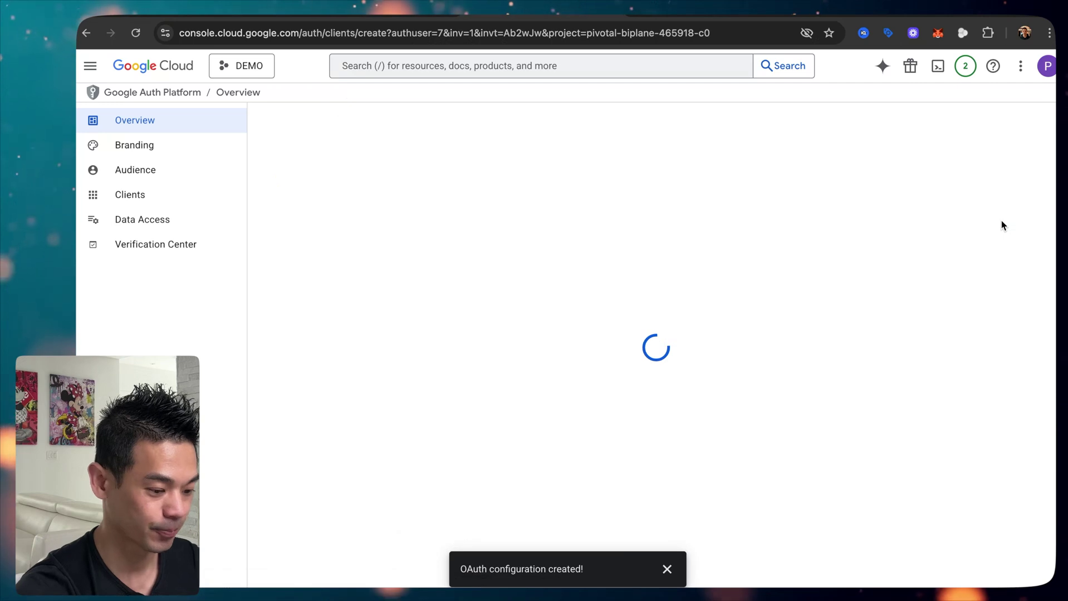
{"action": "left_click", "coordinate": [367, 222]}
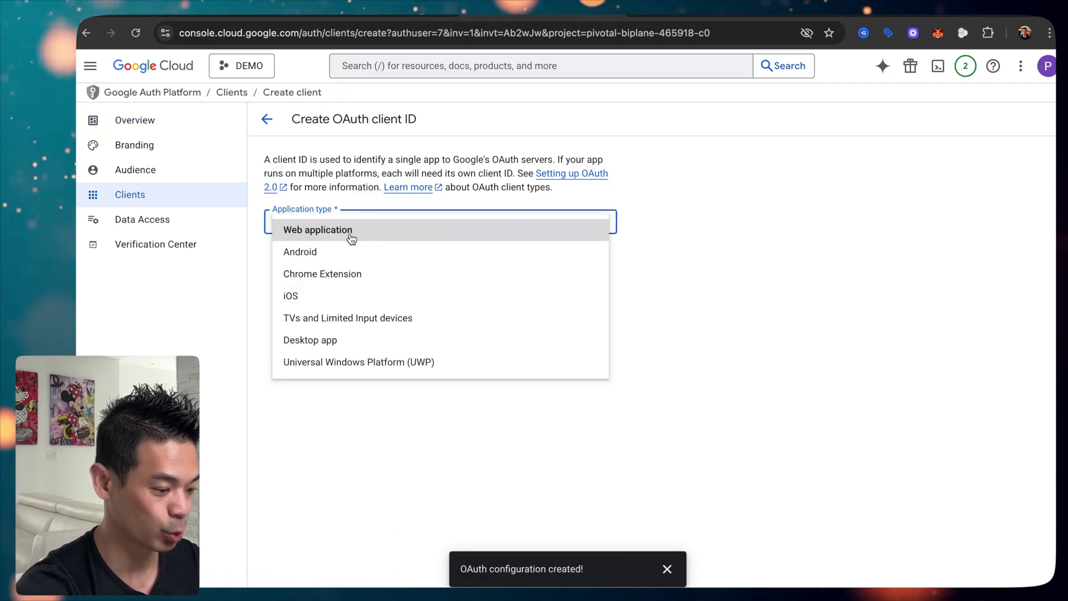
{"action": "left_click", "coordinate": [351, 230]}
{"action": "left_click", "coordinate": [357, 262]}
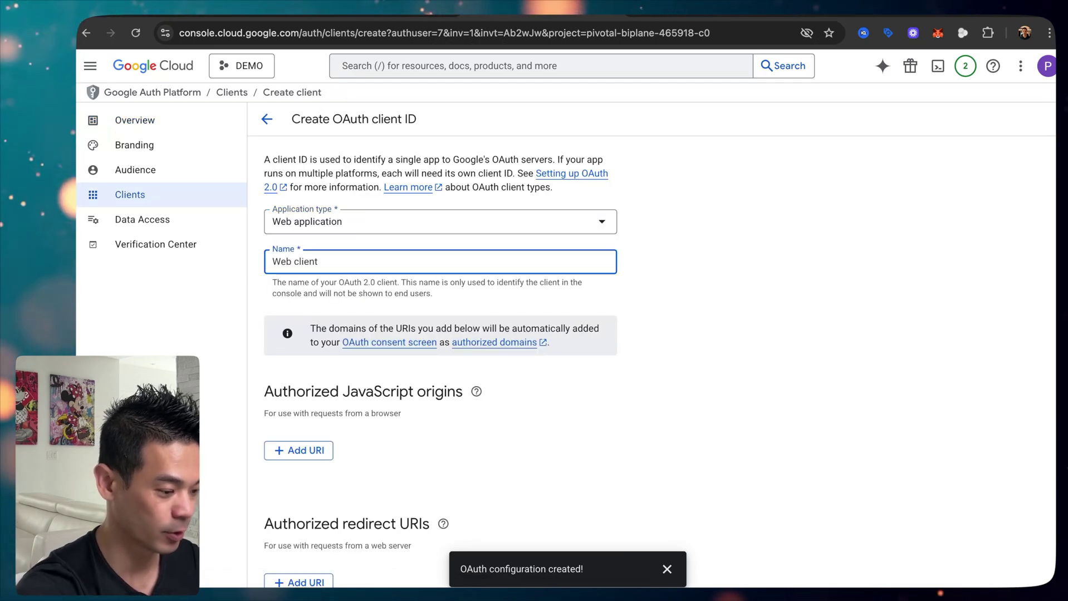
{"action": "key", "text": "BackSpace"}
{"action": "key", "text": "BackSpace"}
{"action": "key", "text": "BackSpace"}
{"action": "key", "text": "BackSpace"}
{"action": "key", "text": "BackSpace"}
{"action": "key", "text": "BackSpace"}
{"action": "type", "text": "DEMO"}
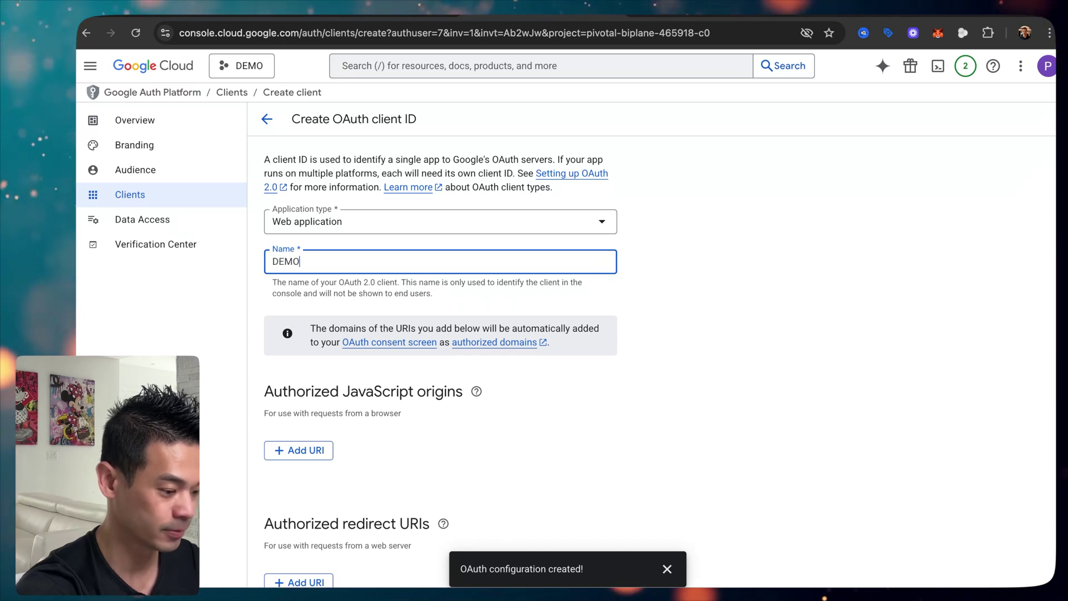
{"action": "scroll", "coordinate": [427, 312], "scroll_direction": "down", "scroll_amount": 3}
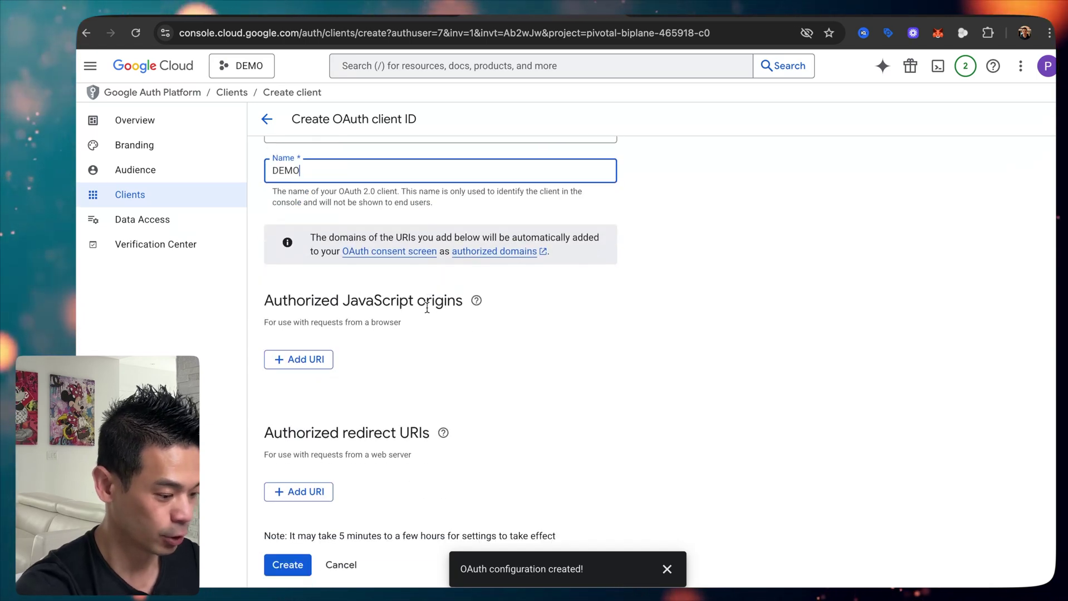
Step: Add n8n's callback URL as the redirect URI and create the DEMO client
{"action": "left_click", "coordinate": [304, 493]}
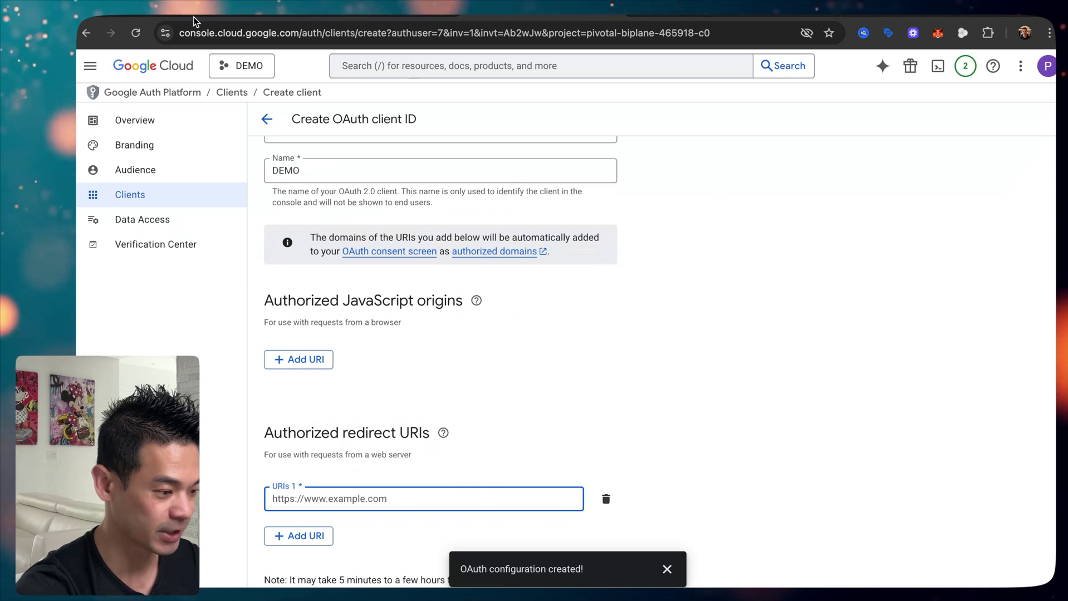
{"action": "left_click", "coordinate": [193, 16]}
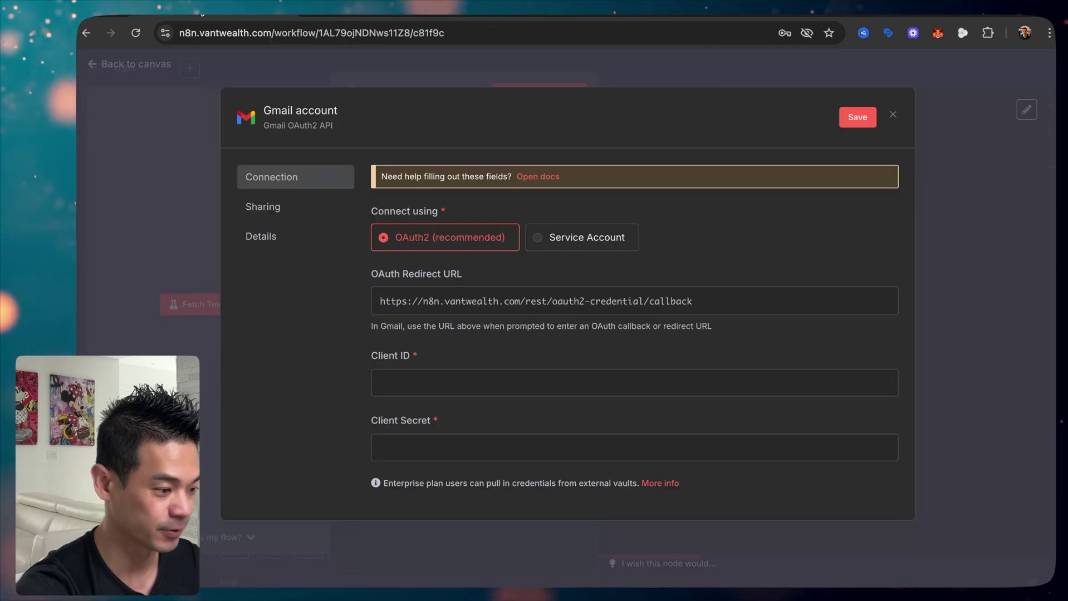
{"action": "left_click", "coordinate": [567, 14]}
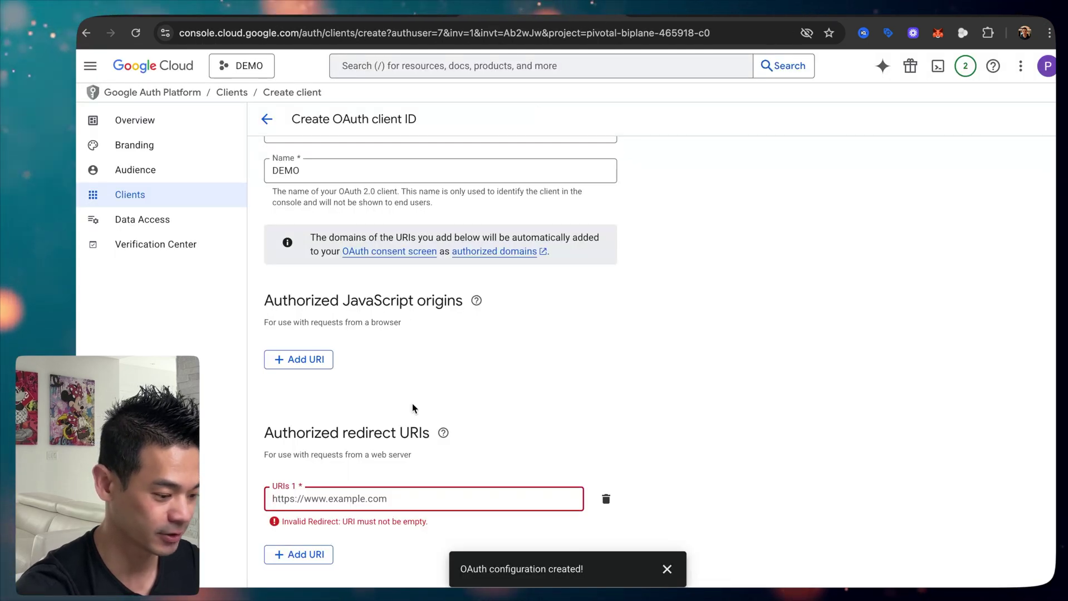
{"action": "type", "text": "https://n8n.vantwealth.com/rest/oauth2-credential/callback"}
{"action": "scroll", "coordinate": [494, 418], "scroll_direction": "down", "scroll_amount": 1}
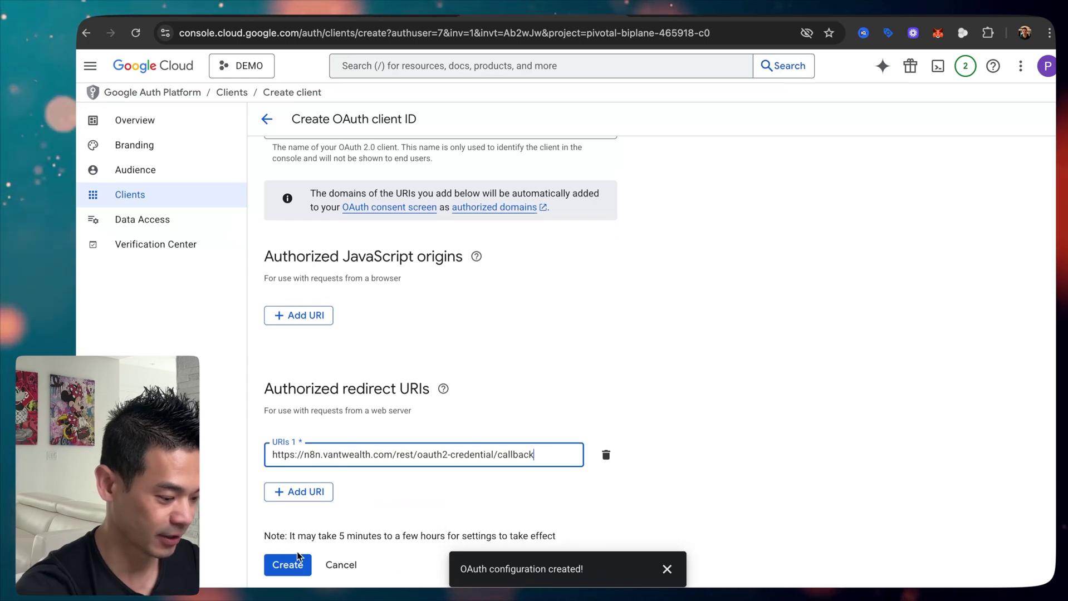
{"action": "left_click", "coordinate": [294, 572]}
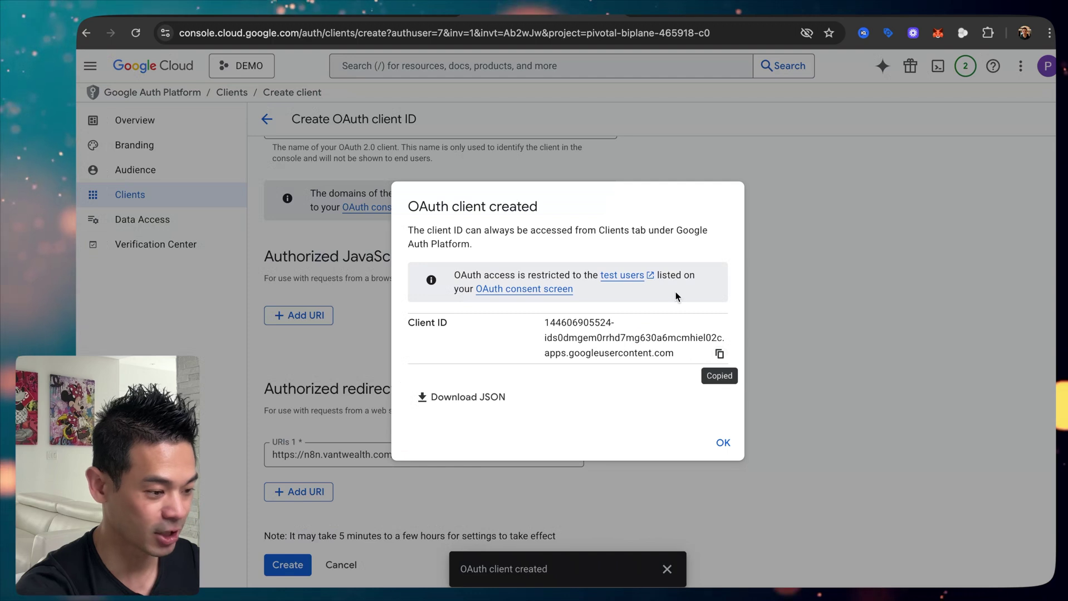
{"action": "left_click", "coordinate": [239, 15]}
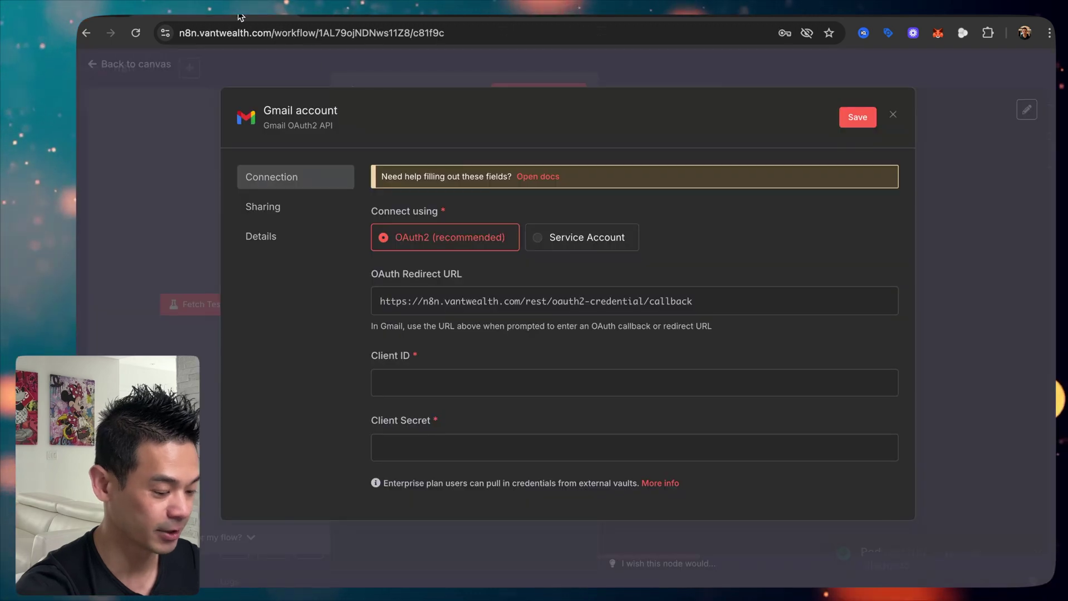
Step: Paste the DEMO client ID into n8n's Client ID field and dismiss Google's client-created notice
{"action": "left_click", "coordinate": [445, 380]}
{"action": "key", "text": "super+v"}
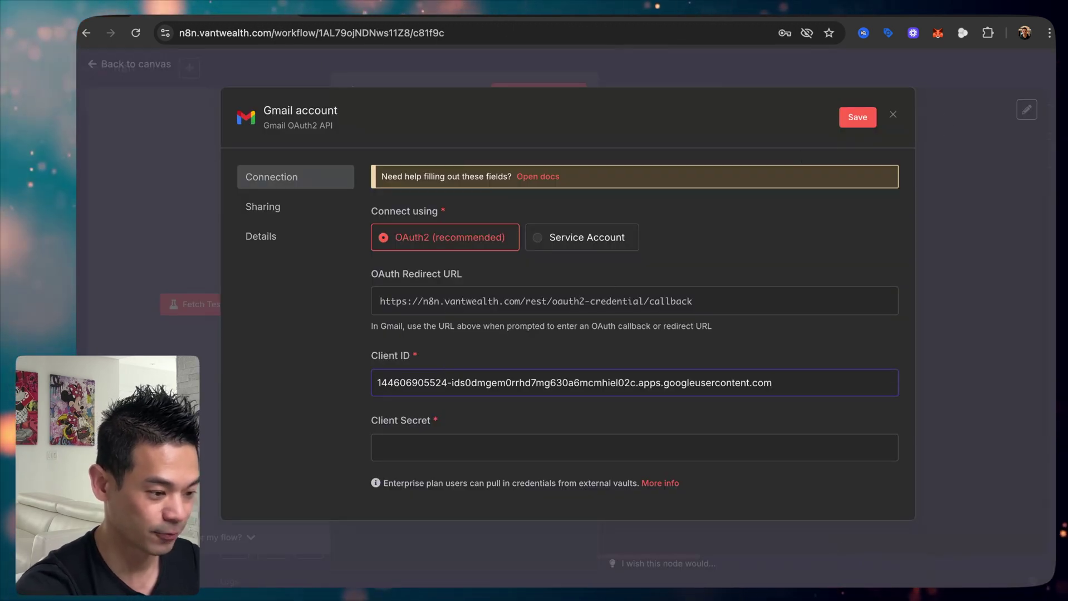
{"action": "left_click", "coordinate": [161, 8]}
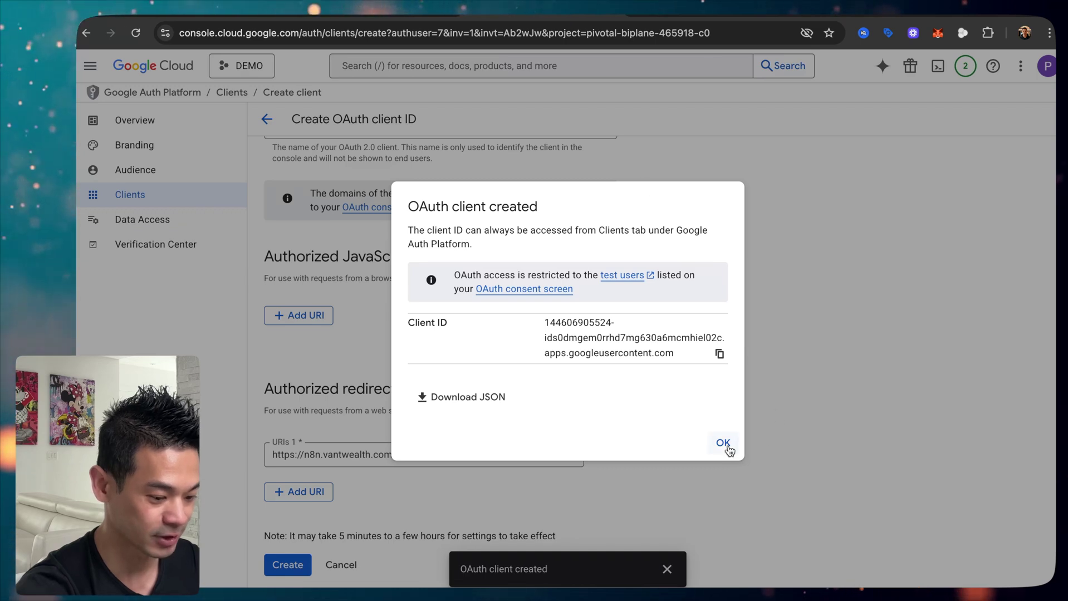
{"action": "left_click", "coordinate": [723, 443]}
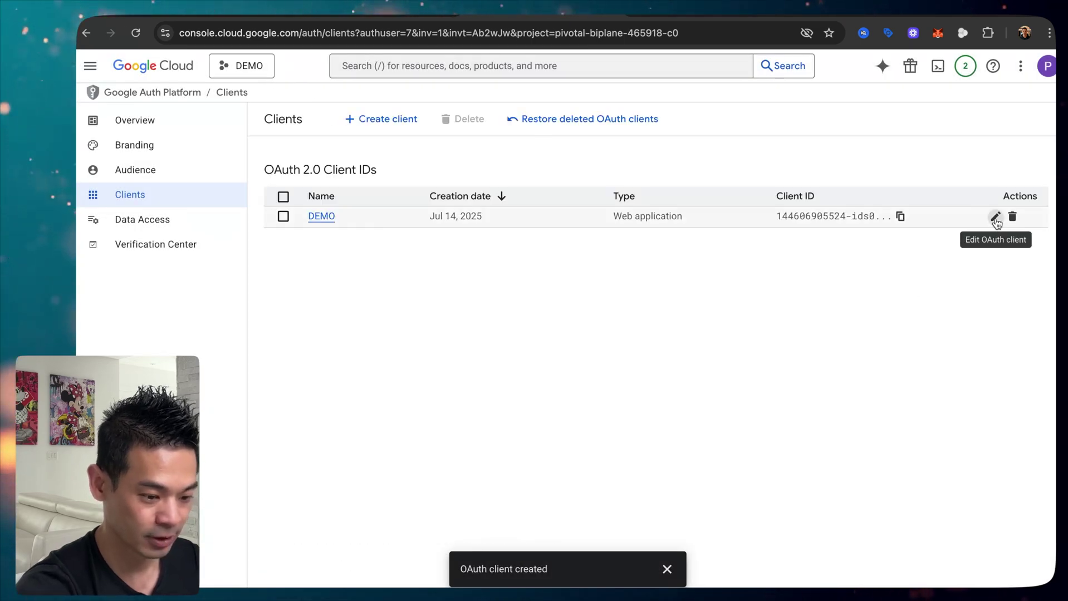
Step: Copy the DEMO client's secret from its details page into n8n's Client Secret field
{"action": "left_click", "coordinate": [995, 217]}
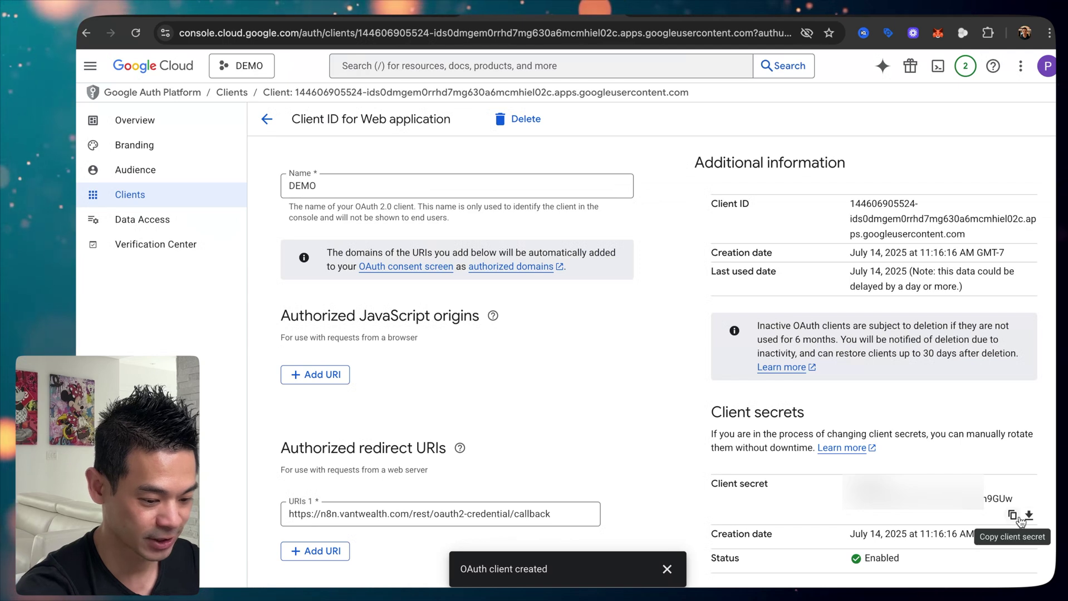
{"action": "left_click", "coordinate": [226, 16]}
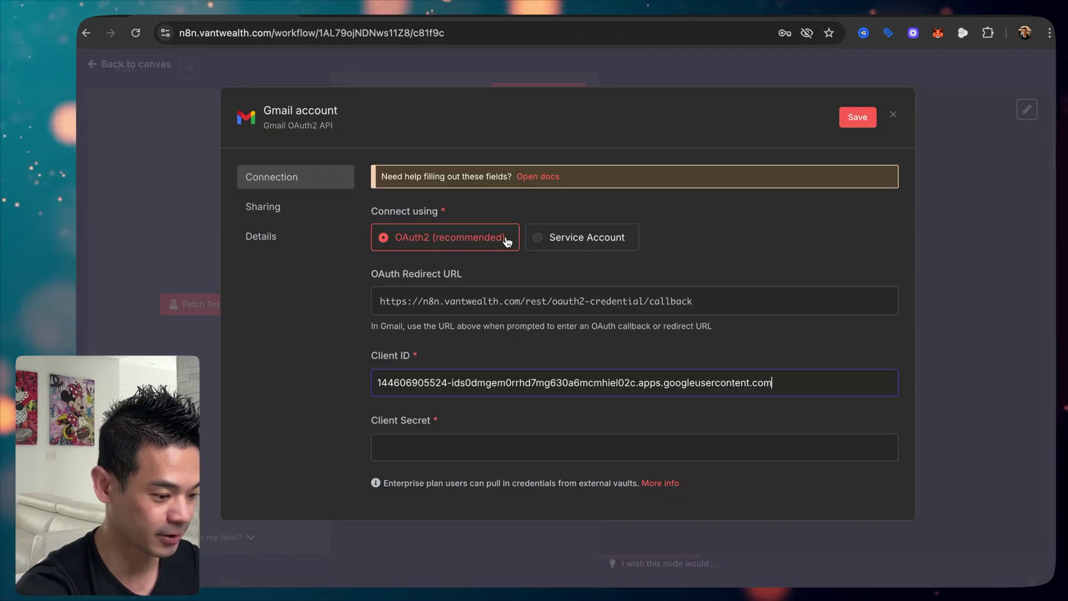
{"action": "left_click", "coordinate": [436, 445]}
{"action": "key", "text": "ctrl+v"}
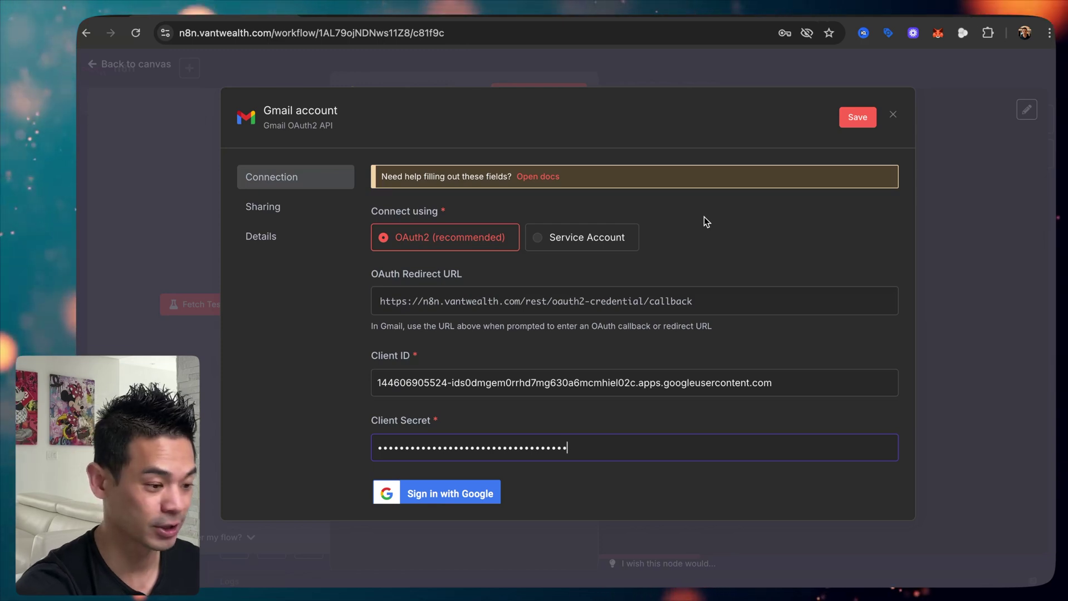
{"action": "left_click", "coordinate": [526, 17]}
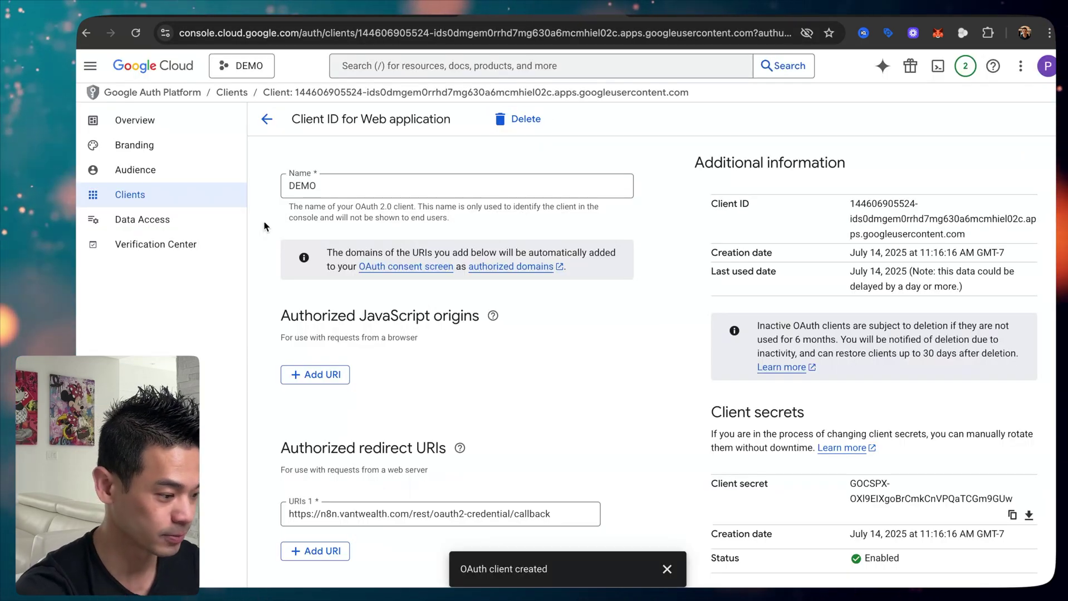
Step: Add the two Gmail addresses as test users on the Audience page and save them
{"action": "left_click", "coordinate": [152, 170]}
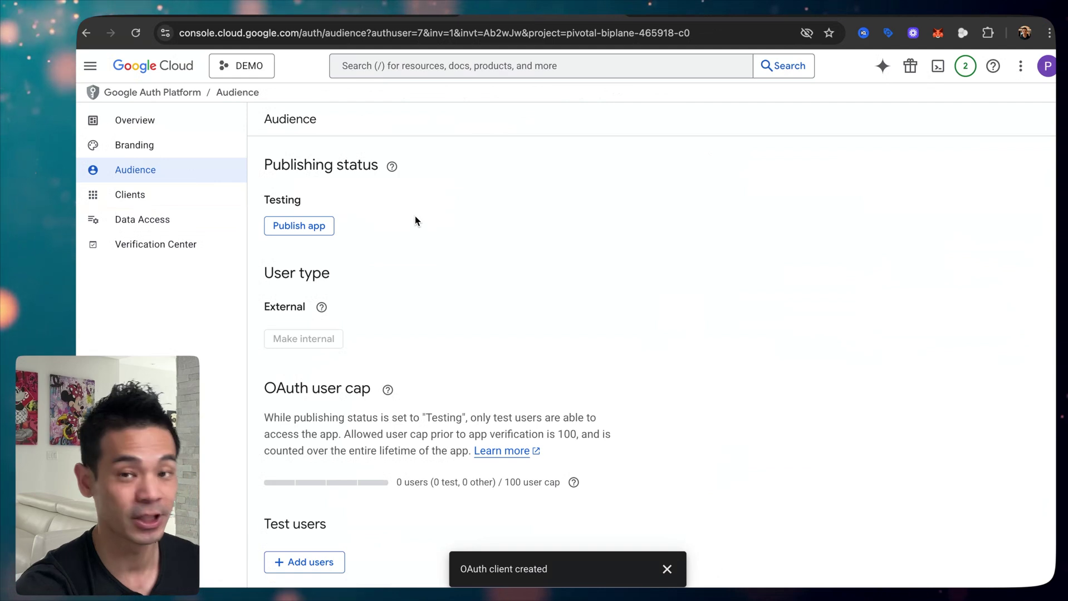
{"action": "scroll", "coordinate": [415, 221], "scroll_direction": "down", "scroll_amount": 3}
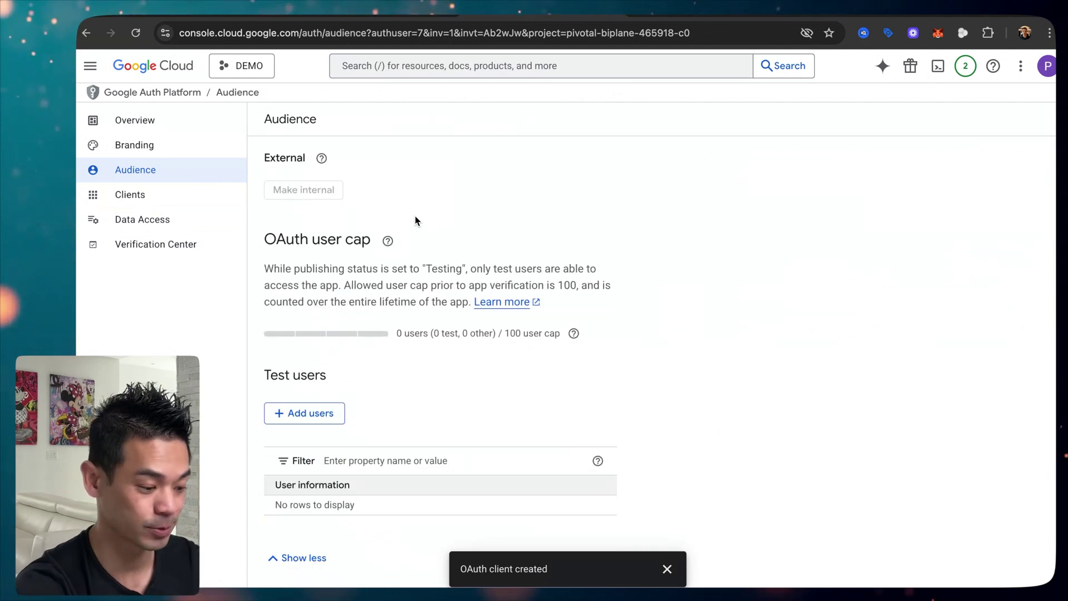
{"action": "left_click", "coordinate": [310, 413]}
{"action": "left_click", "coordinate": [635, 192]}
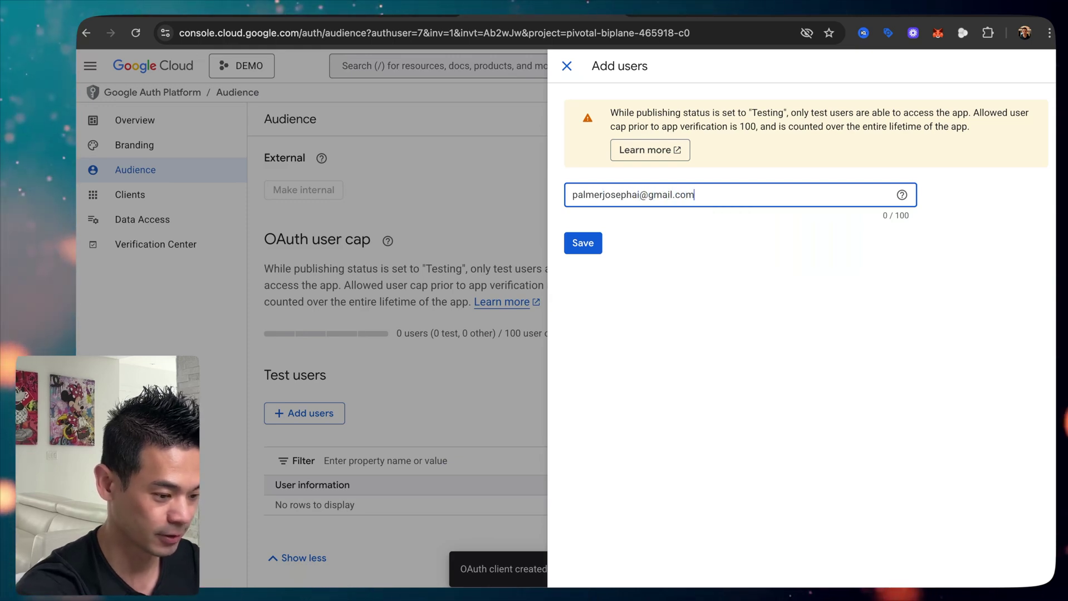
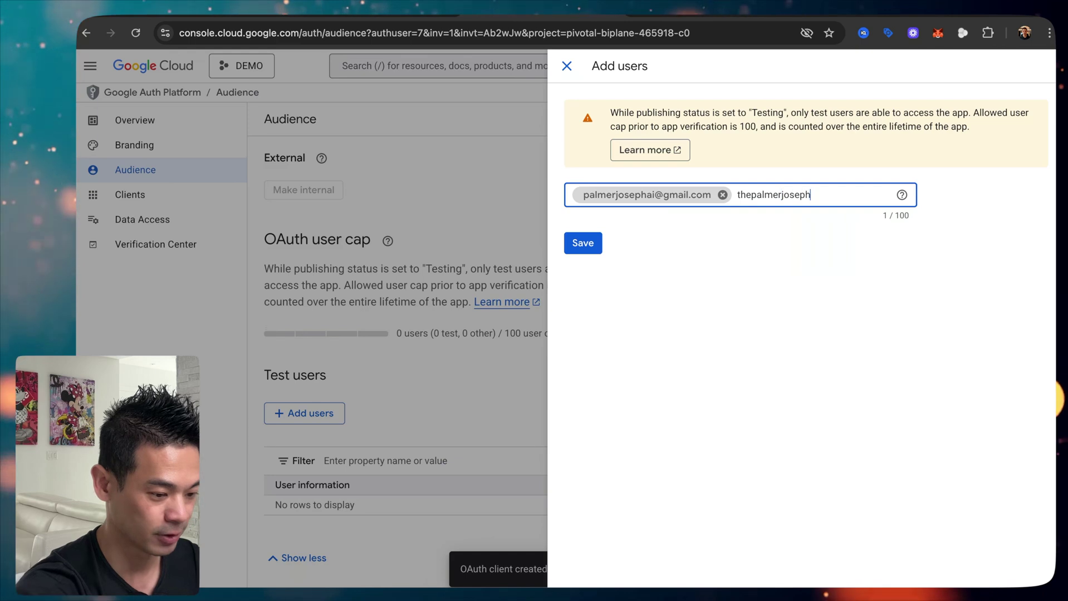
{"action": "key", "text": "Return"}
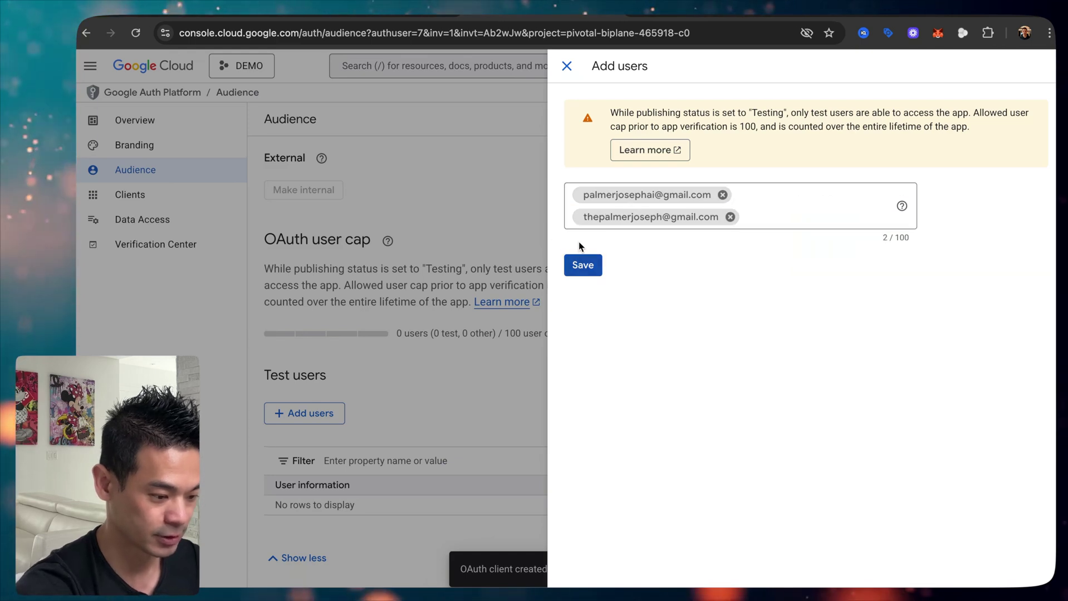
{"action": "left_click", "coordinate": [583, 265]}
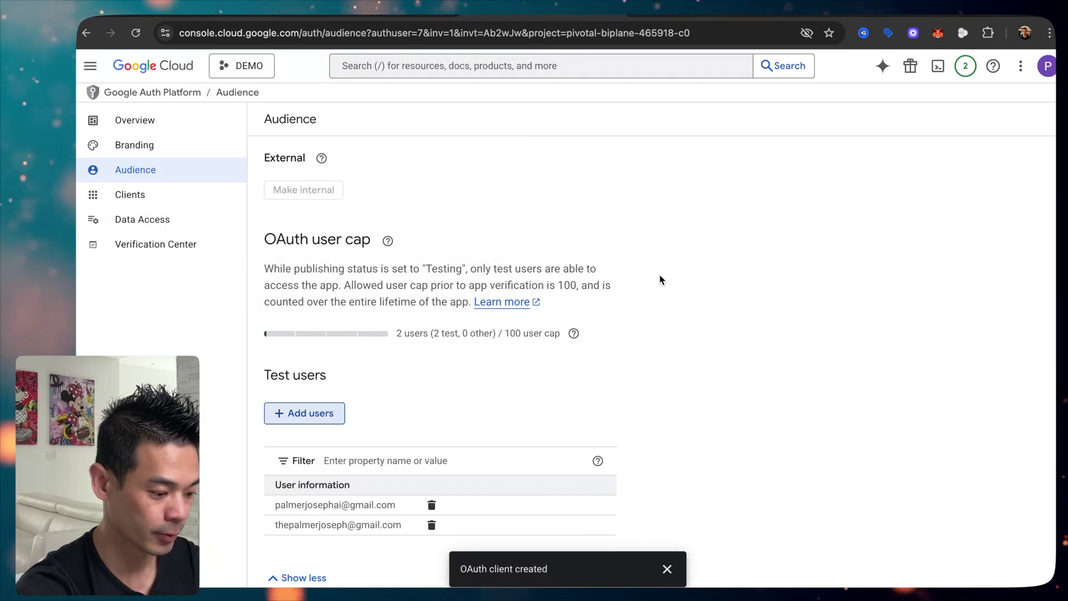
{"action": "scroll", "coordinate": [524, 298], "scroll_direction": "down", "scroll_amount": 1}
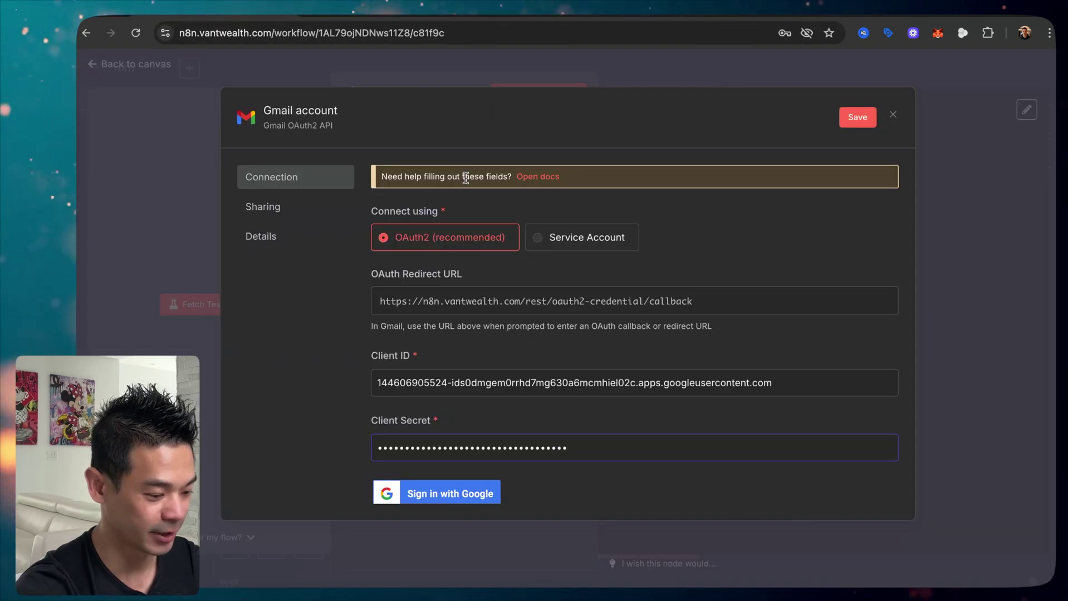
Step: Sign in with Google, pass the unverified-app warning, and grant all Gmail permissions
{"action": "left_click", "coordinate": [448, 494]}
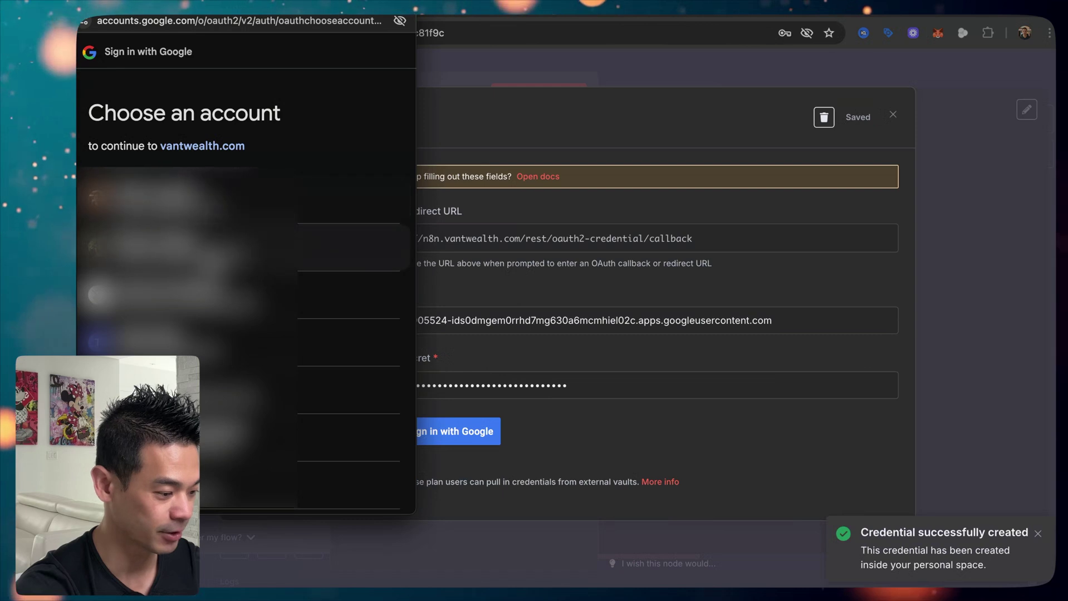
{"action": "scroll", "coordinate": [280, 245], "scroll_direction": "down", "scroll_amount": 3}
{"action": "left_click", "coordinate": [203, 326]}
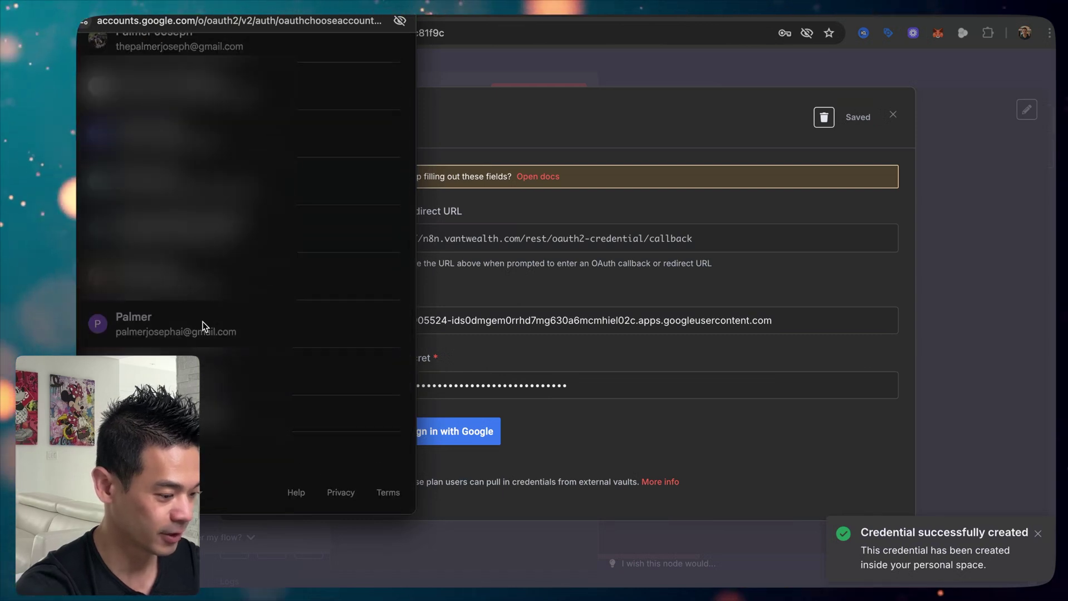
{"action": "left_click", "coordinate": [113, 228]}
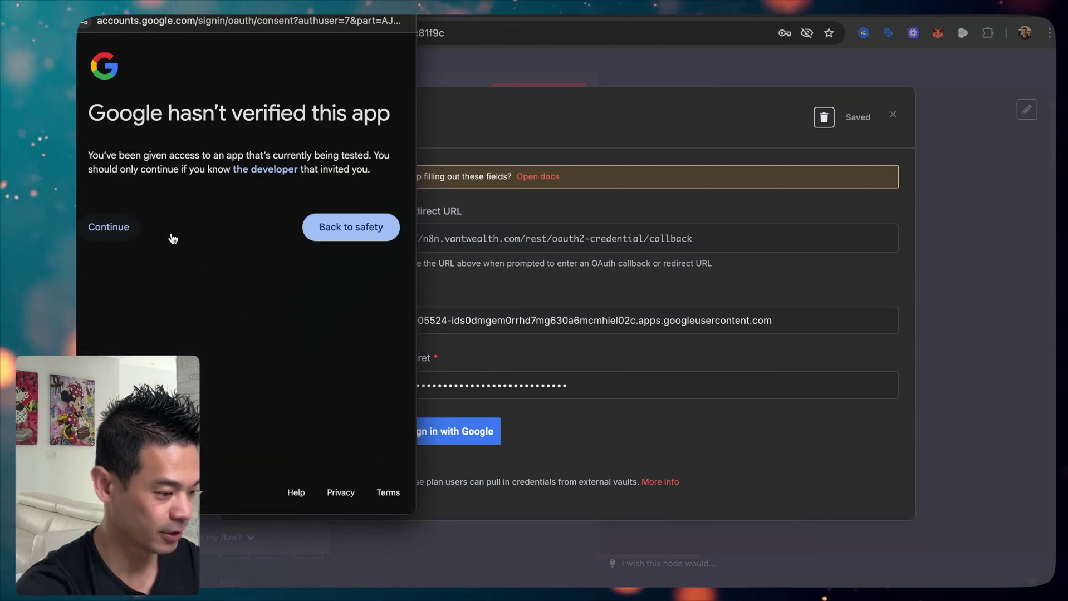
{"action": "left_click", "coordinate": [148, 252]}
{"action": "scroll", "coordinate": [280, 390], "scroll_direction": "down", "scroll_amount": 5}
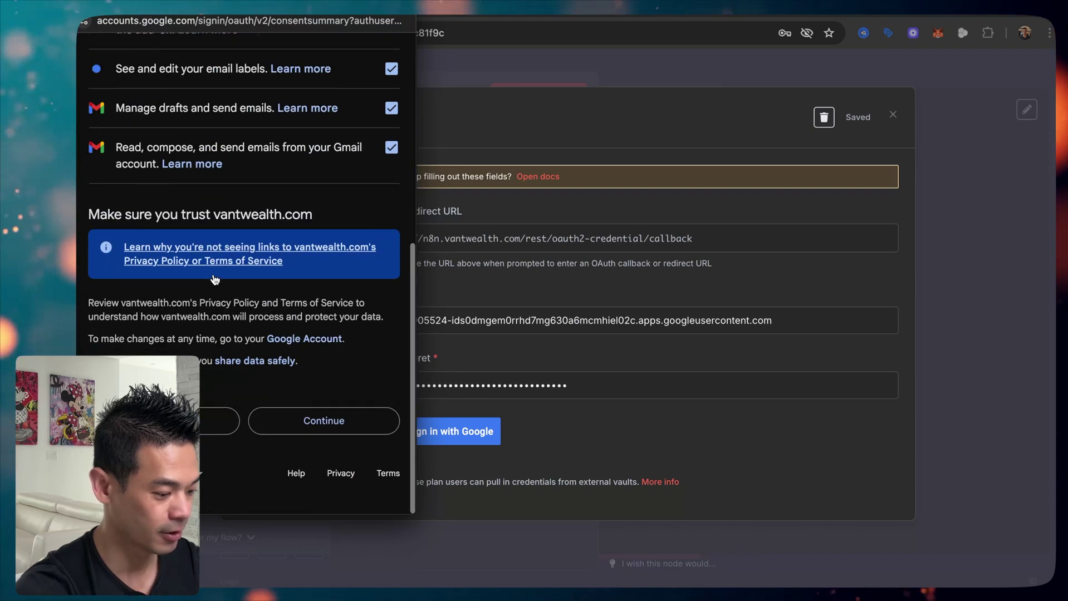
{"action": "left_click", "coordinate": [284, 441]}
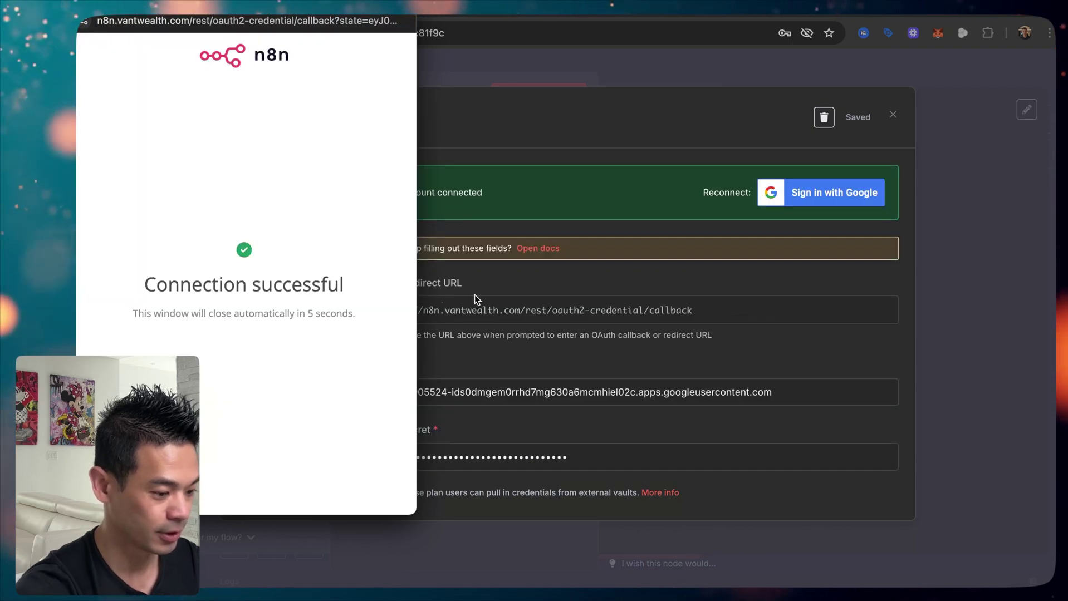
{"action": "left_click", "coordinate": [89, 20]}
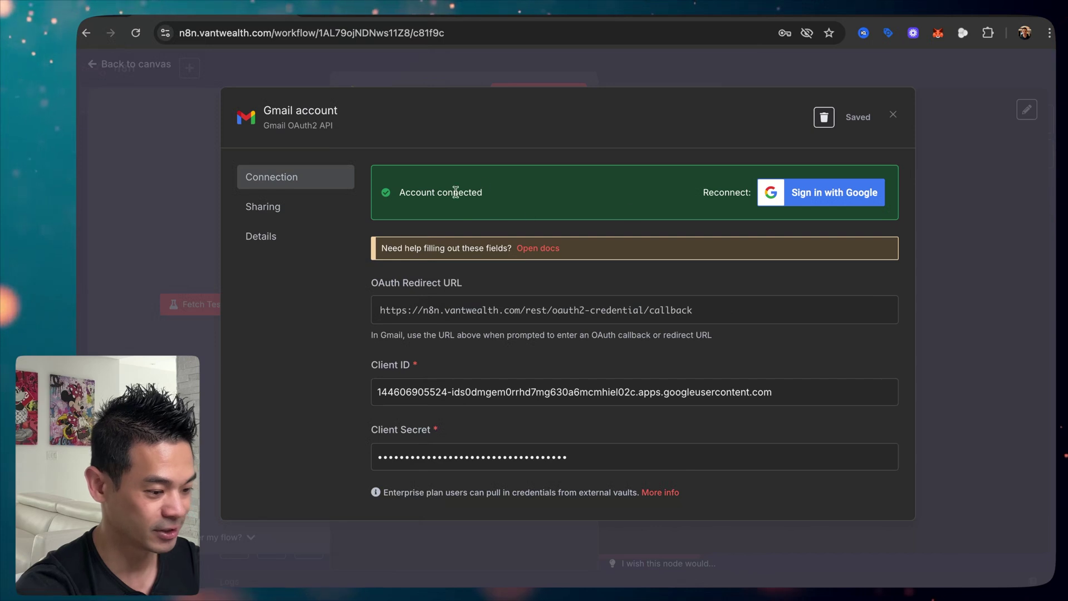
Step: Rename the credential to DEMO and save it
{"action": "left_click", "coordinate": [320, 114]}
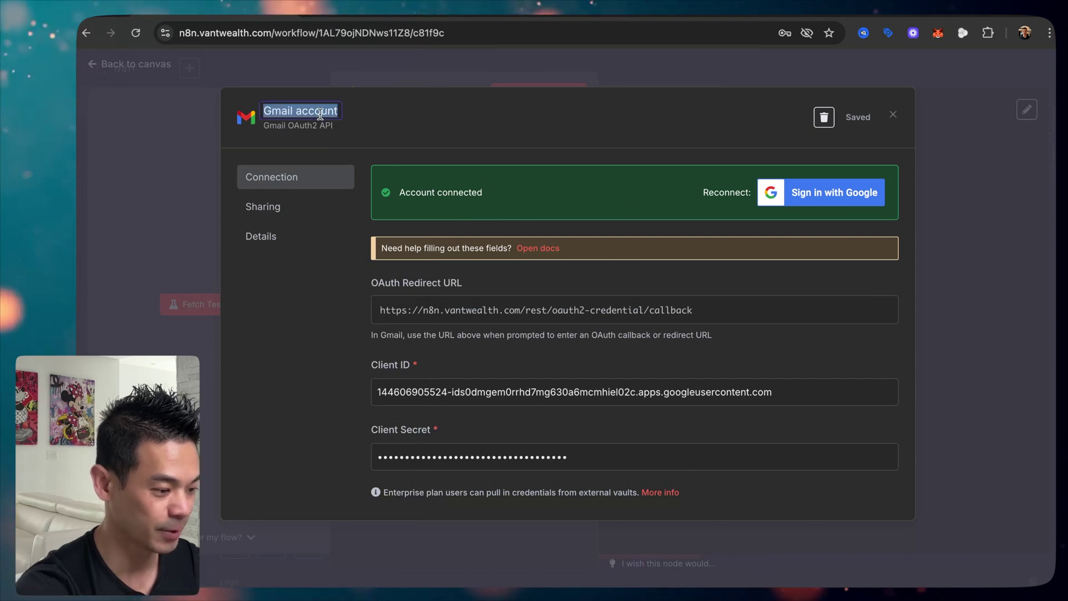
{"action": "type", "text": "DEMO"}
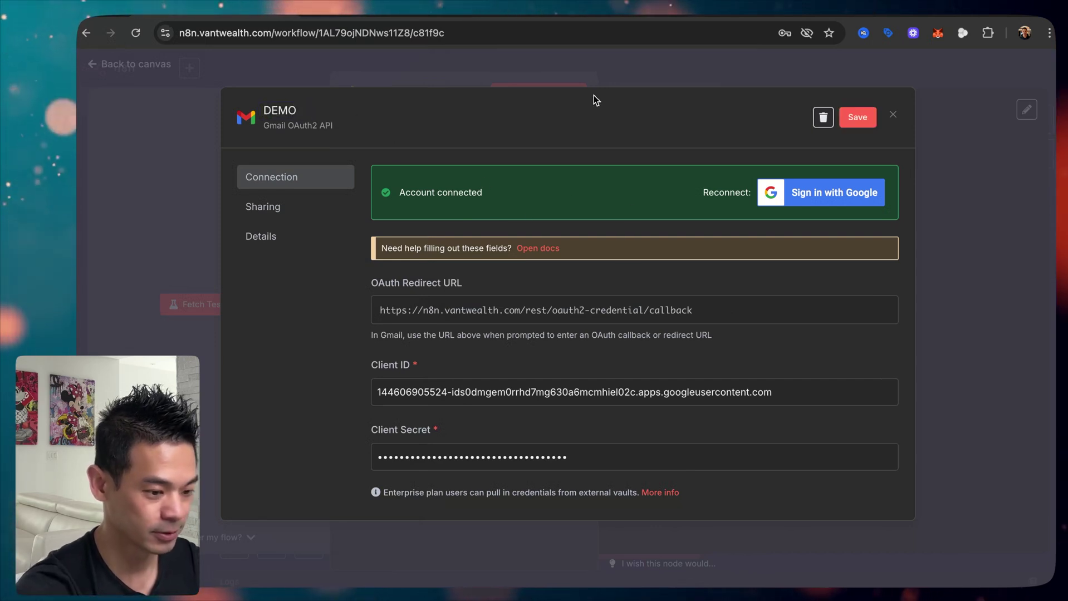
{"action": "left_click", "coordinate": [857, 117]}
{"action": "key", "text": "Escape"}
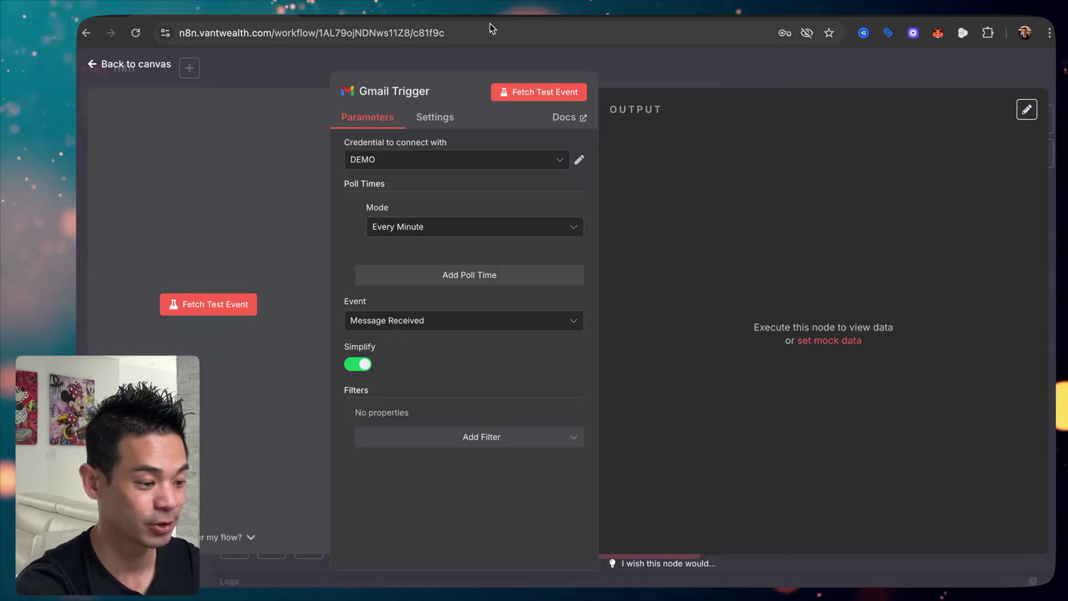
Step: Find the Gmail API via the 'gmail' search, enable it, then go back to n8n
{"action": "key", "text": "ctrl+Tab"}
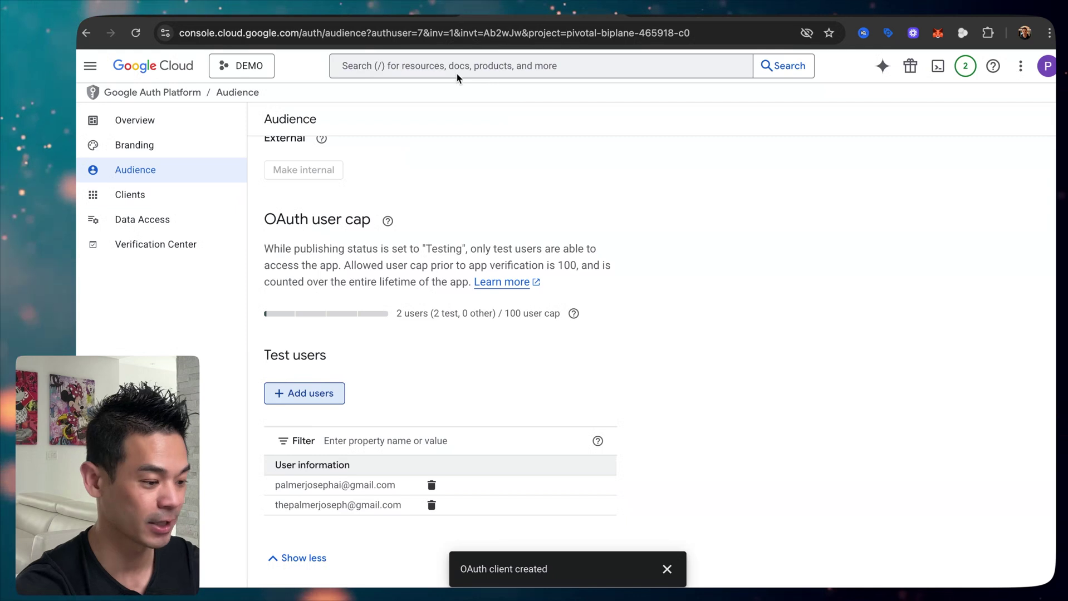
{"action": "left_click", "coordinate": [457, 74]}
{"action": "type", "text": "gmail"}
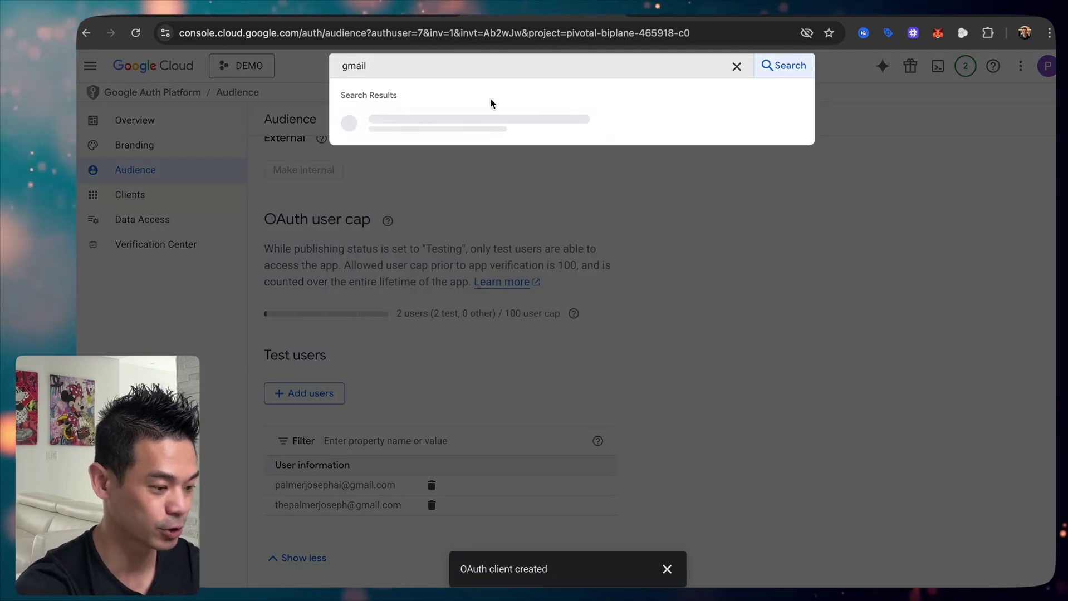
{"action": "left_click", "coordinate": [389, 121]}
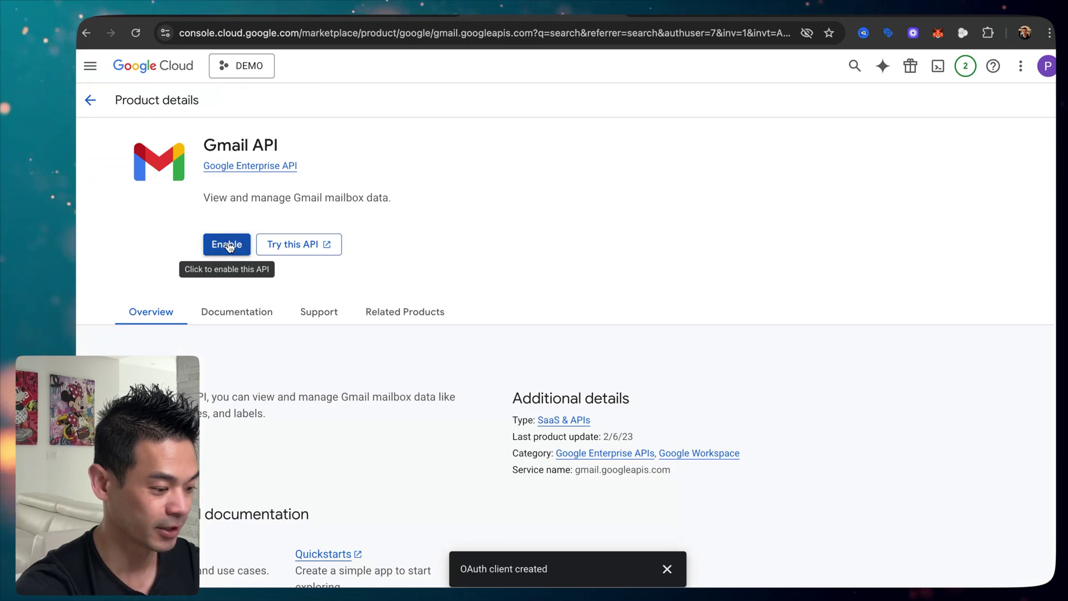
{"action": "left_click", "coordinate": [227, 245]}
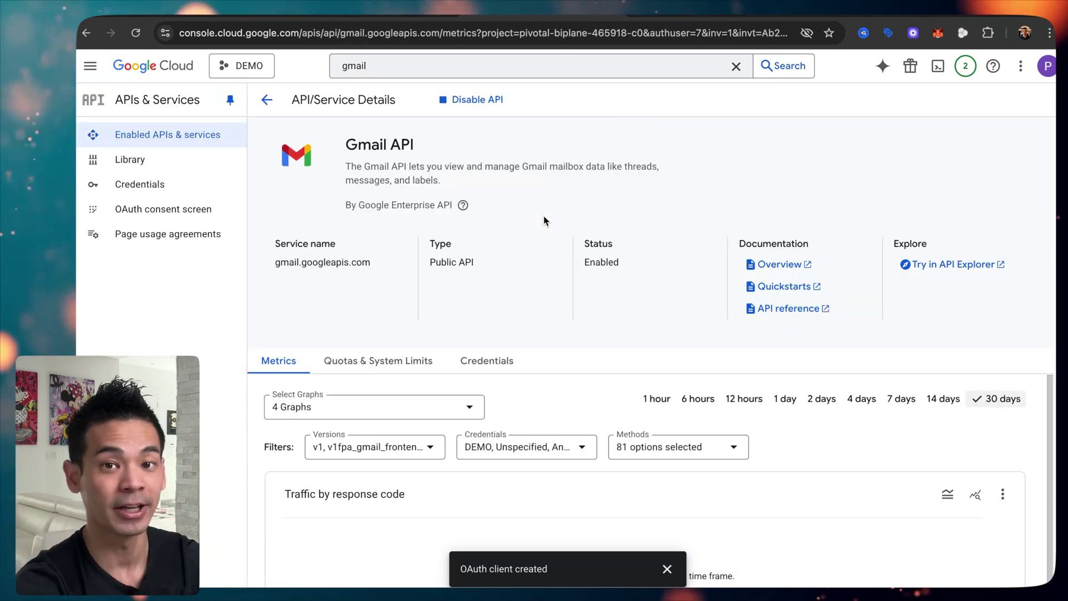
{"action": "left_click", "coordinate": [200, 8]}
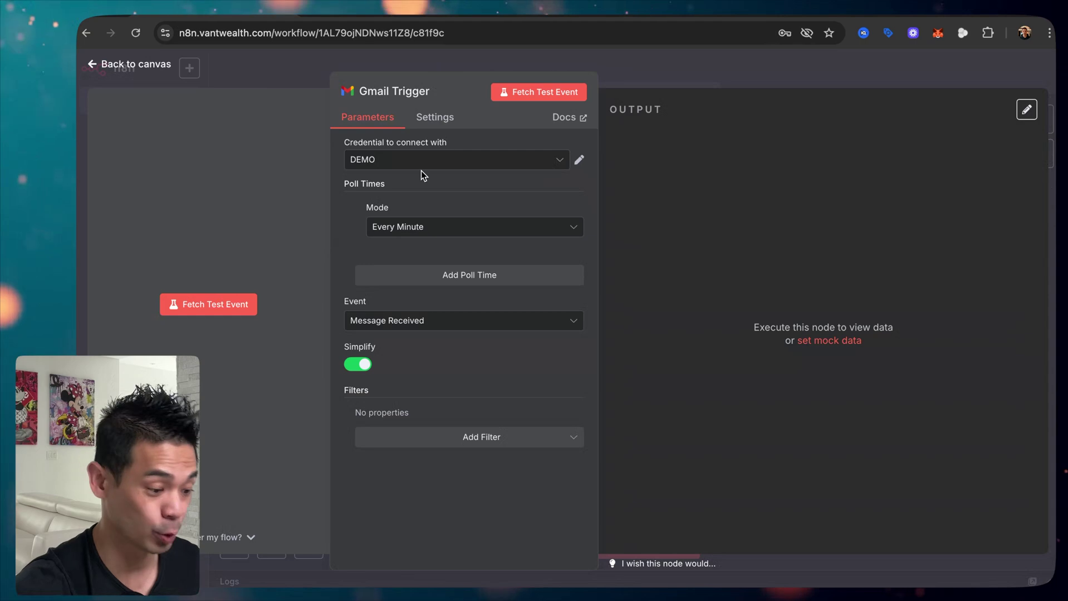
Step: Close the Gmail Trigger node panel to return to the workflow canvas
{"action": "left_click", "coordinate": [686, 79]}
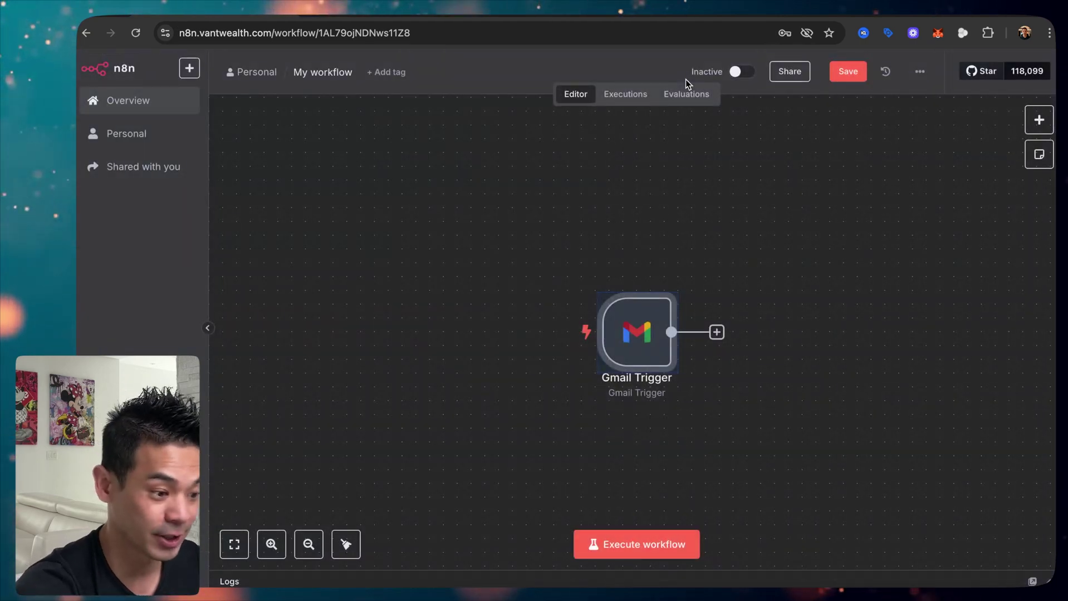